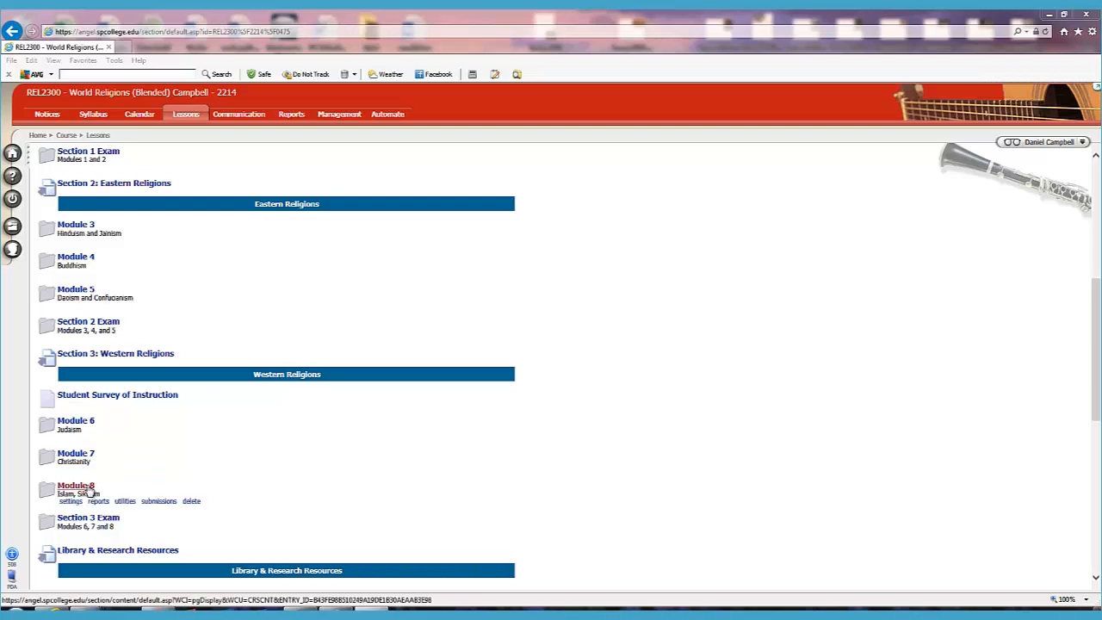
- Open the Research Essay Module 8 drop box in Module 8's Research/Critical Thinking Essay Questions folder
{"action": "left_click", "coordinate": [88, 488]}
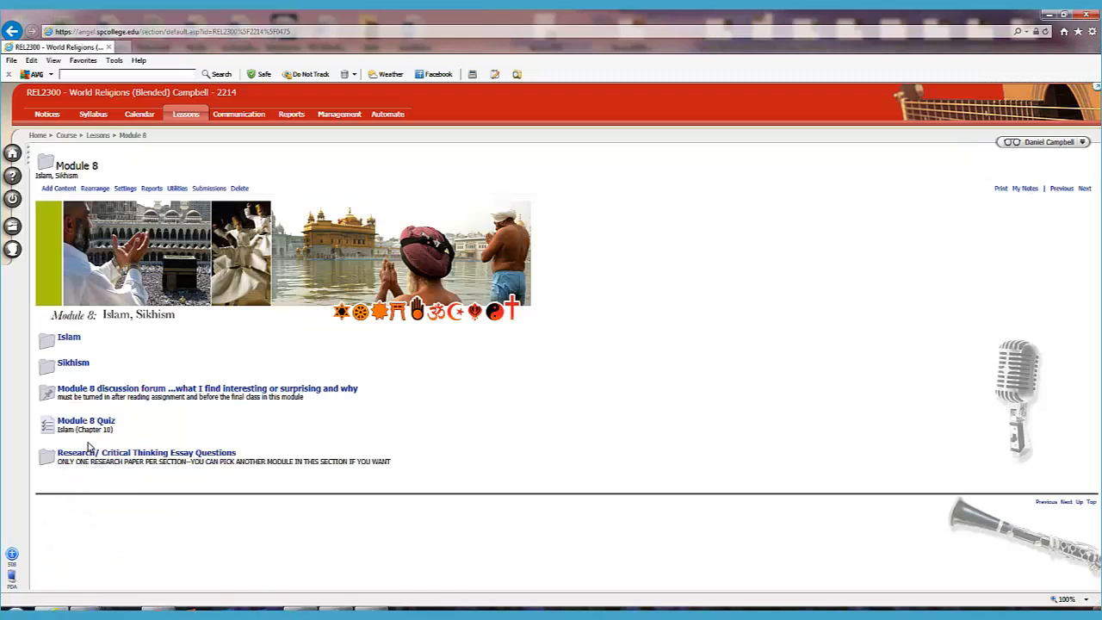
{"action": "mouse_move", "coordinate": [88, 445]}
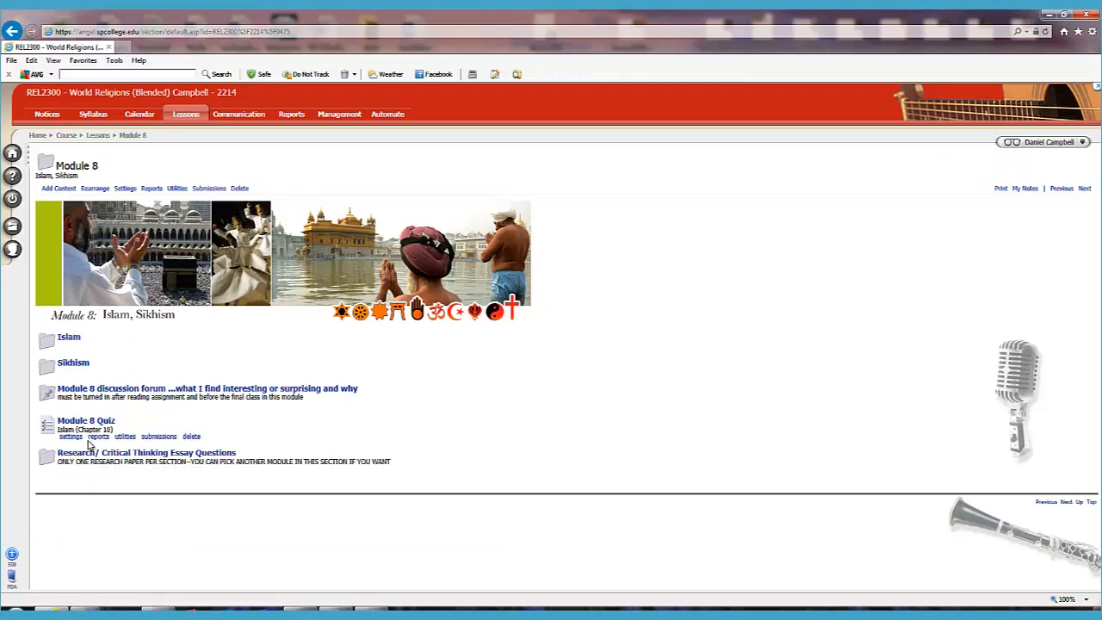
{"action": "left_click", "coordinate": [92, 453]}
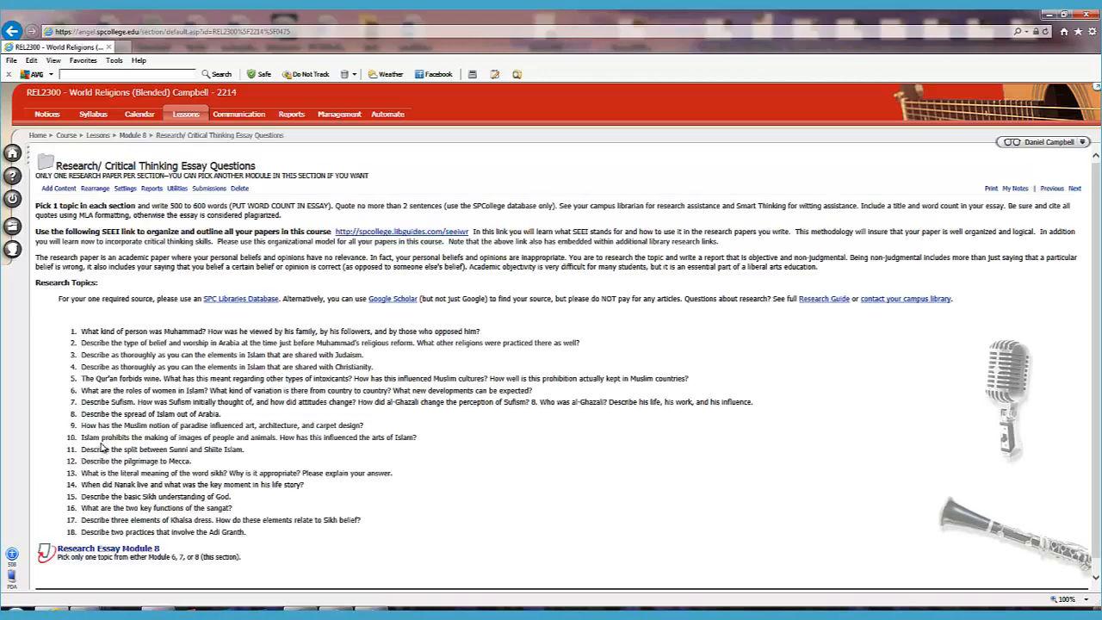
{"action": "mouse_move", "coordinate": [105, 541]}
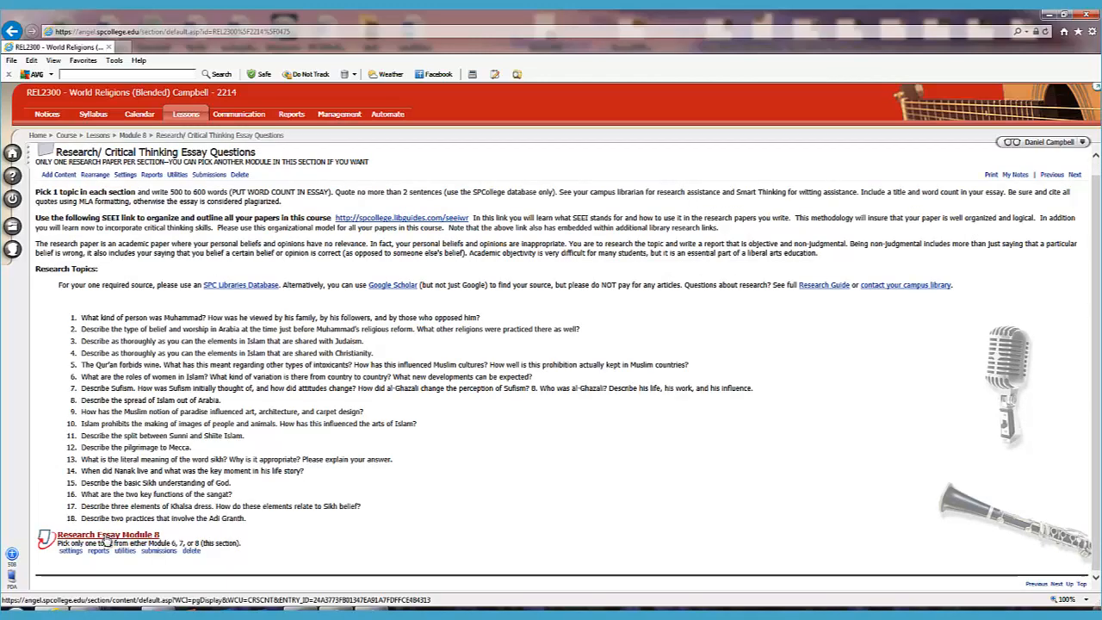
{"action": "left_click", "coordinate": [101, 537]}
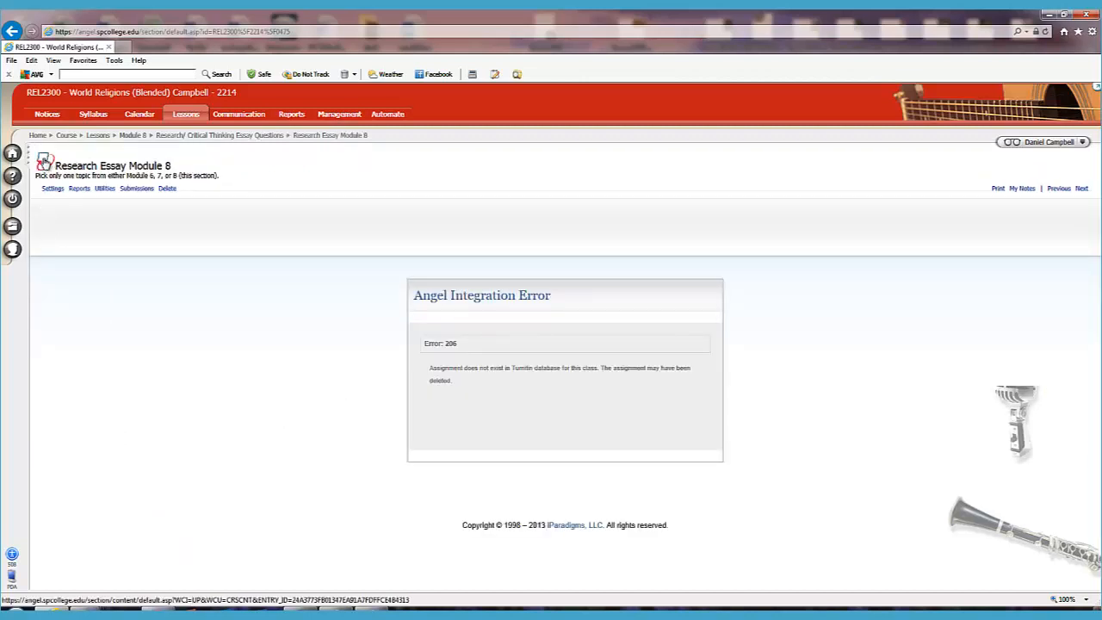
- Return to the course lessons and reopen Module 8's Research/Critical Thinking Essay Questions folder
{"action": "left_click", "coordinate": [181, 119]}
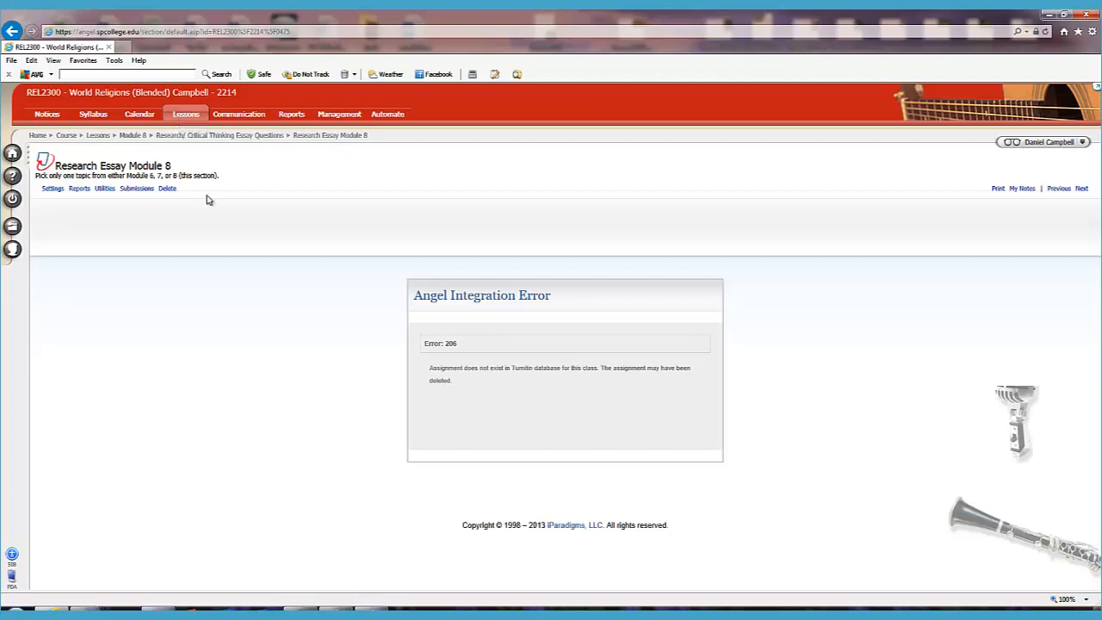
{"action": "scroll", "coordinate": [121, 442], "scroll_direction": "down", "scroll_amount": 4}
{"action": "scroll", "coordinate": [127, 442], "scroll_direction": "down", "scroll_amount": 4}
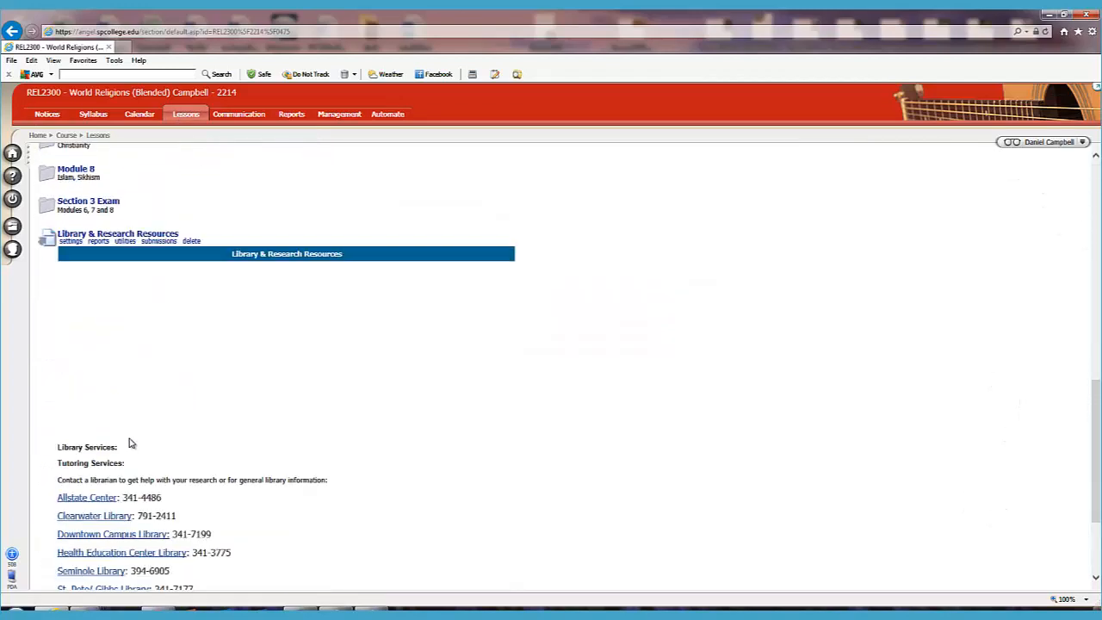
{"action": "scroll", "coordinate": [113, 352], "scroll_direction": "up", "scroll_amount": 2}
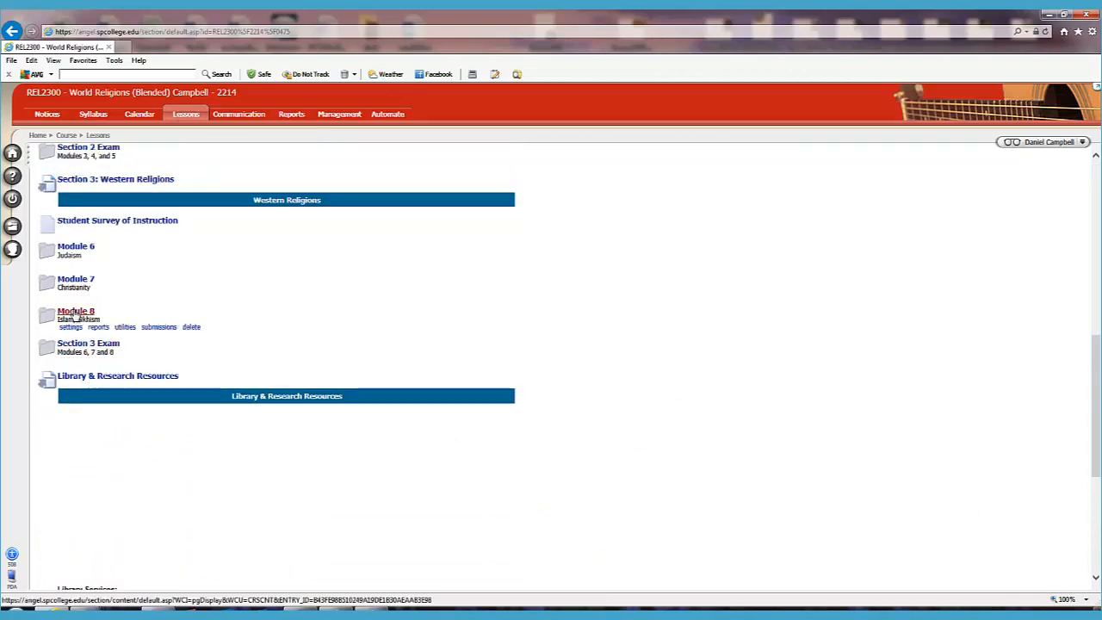
{"action": "left_click", "coordinate": [76, 311]}
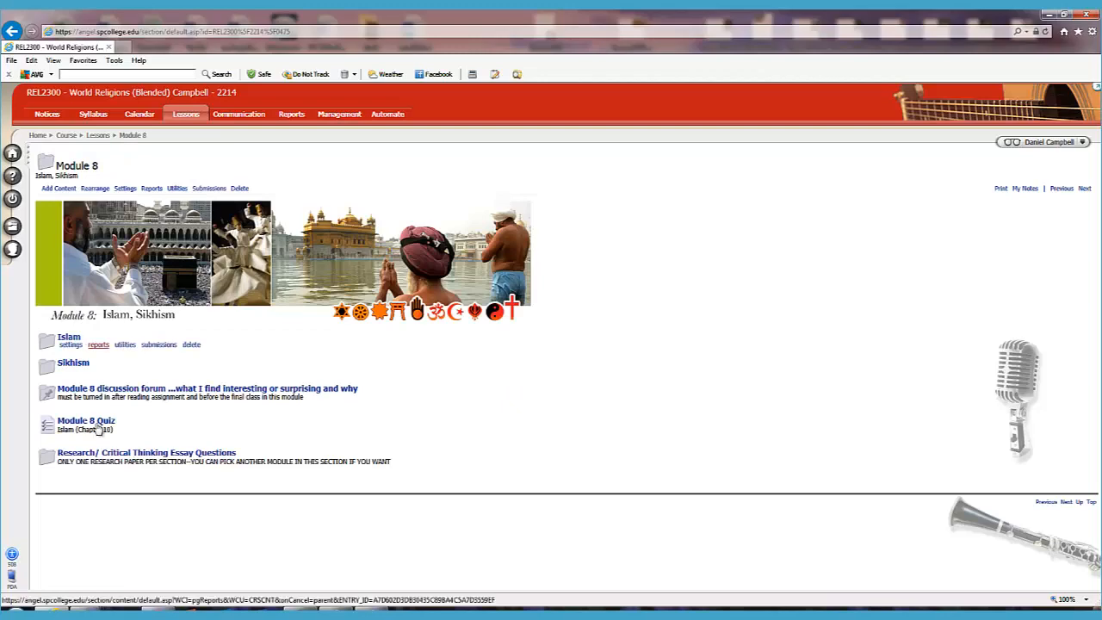
{"action": "left_click", "coordinate": [92, 454]}
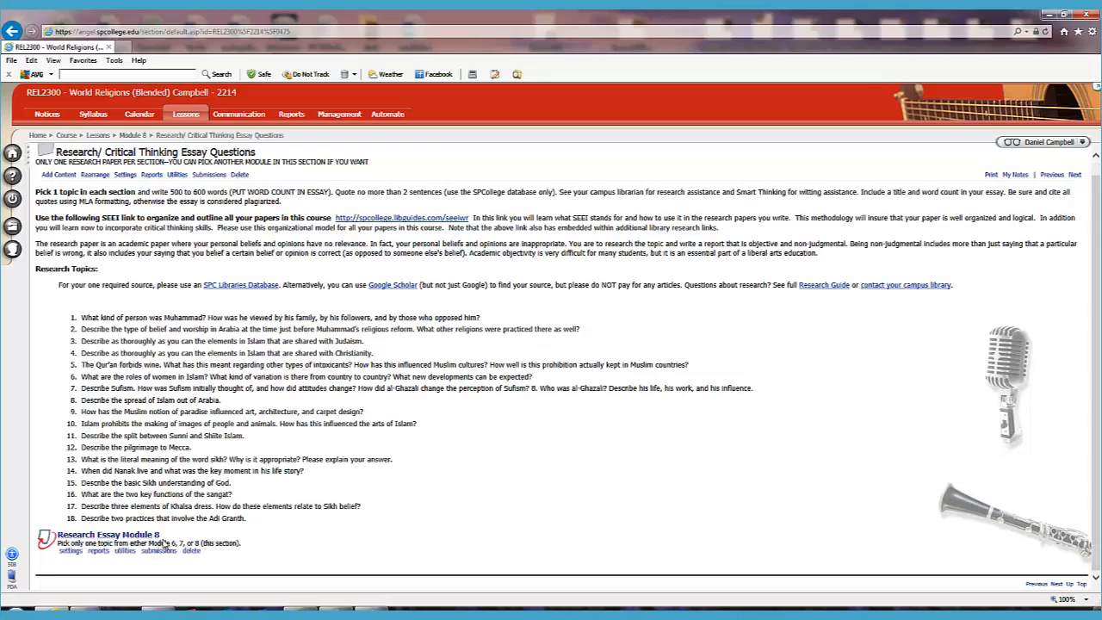
- Copy the title text "Research Essay Module 8" of the existing drop box below the research topics
{"action": "left_click_drag", "start_coordinate": [159, 535], "coordinate": [57, 535]}
{"action": "key", "text": "ctrl+c"}
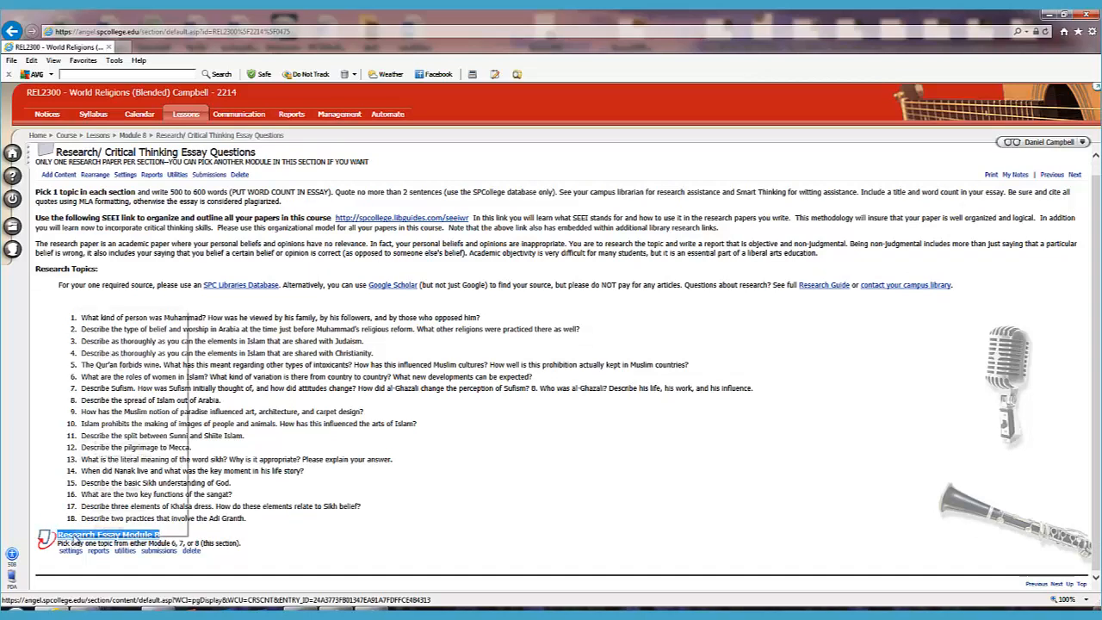
{"action": "right_click", "coordinate": [75, 537]}
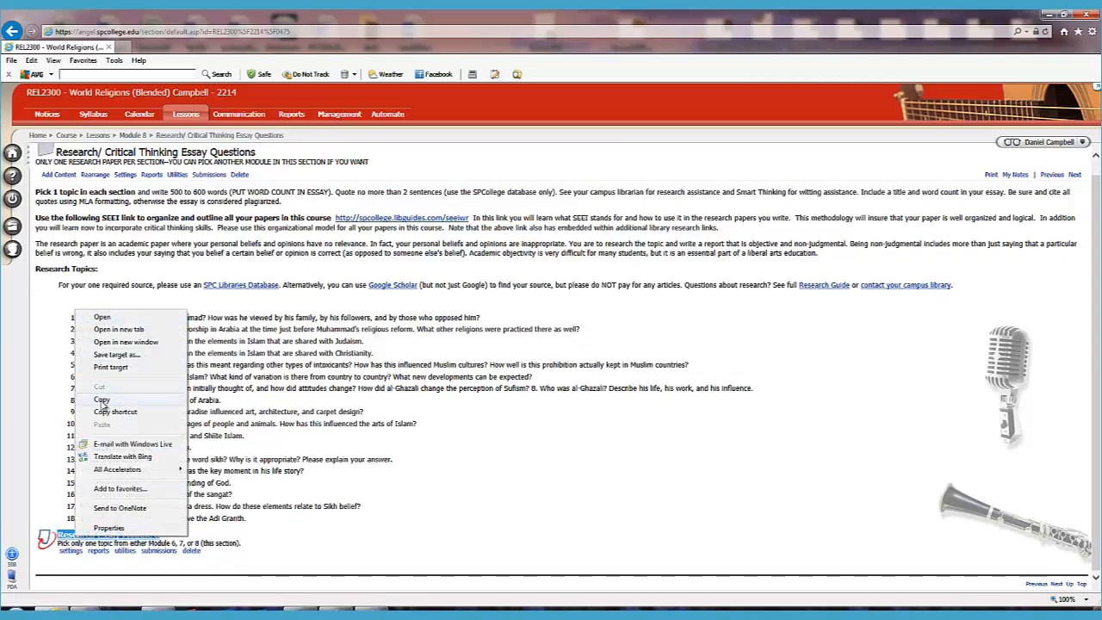
{"action": "left_click", "coordinate": [101, 400]}
{"action": "left_click", "coordinate": [105, 570]}
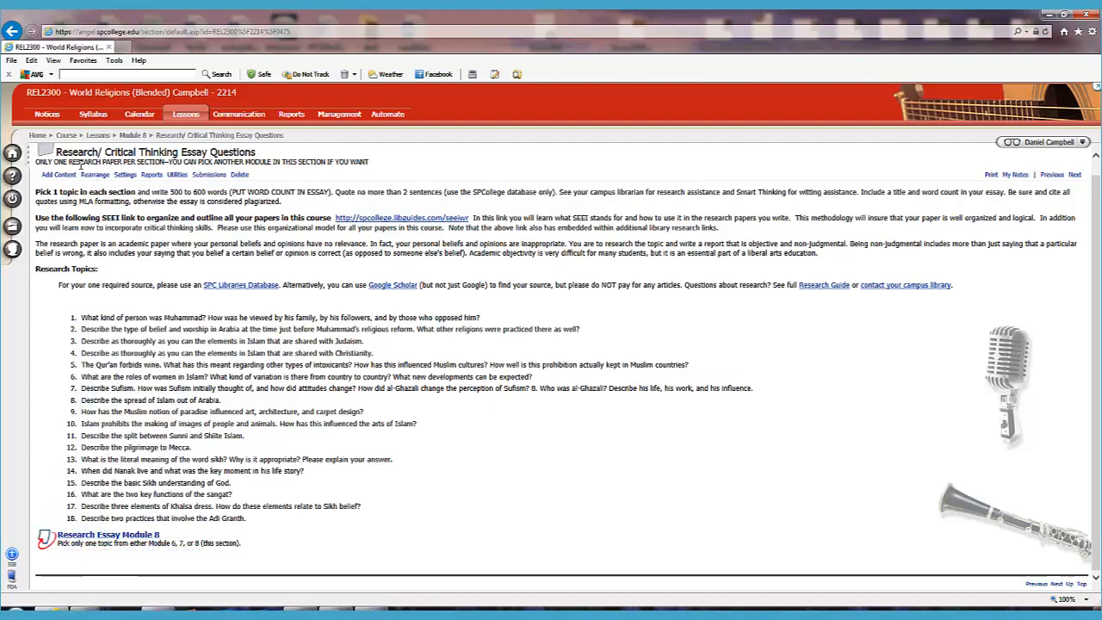
- Create a Turnitin drop box as a Paper Assignment, using the copied title "Research Essay Module 8", and submit it
{"action": "scroll", "coordinate": [82, 162], "scroll_direction": "up", "scroll_amount": 1}
{"action": "left_click", "coordinate": [57, 188]}
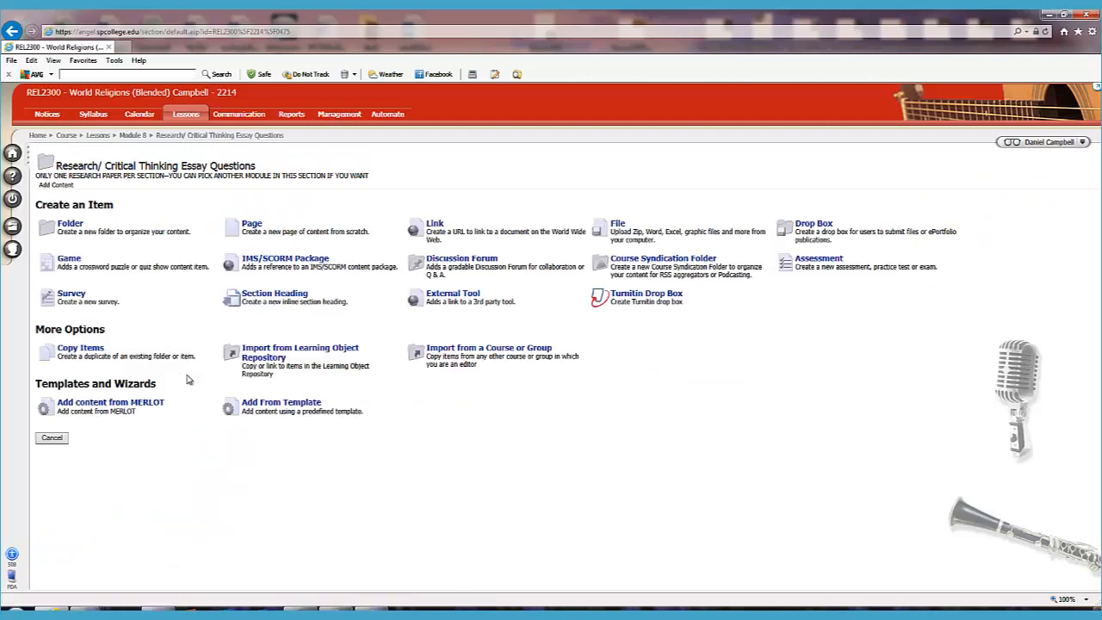
{"action": "left_click", "coordinate": [633, 297]}
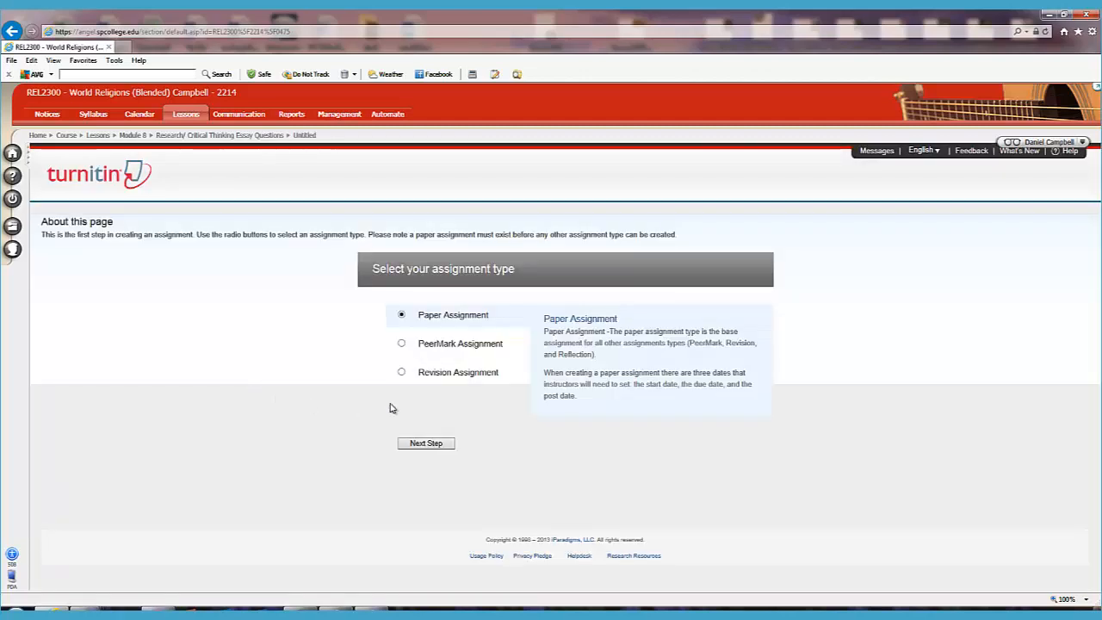
{"action": "left_click", "coordinate": [425, 445]}
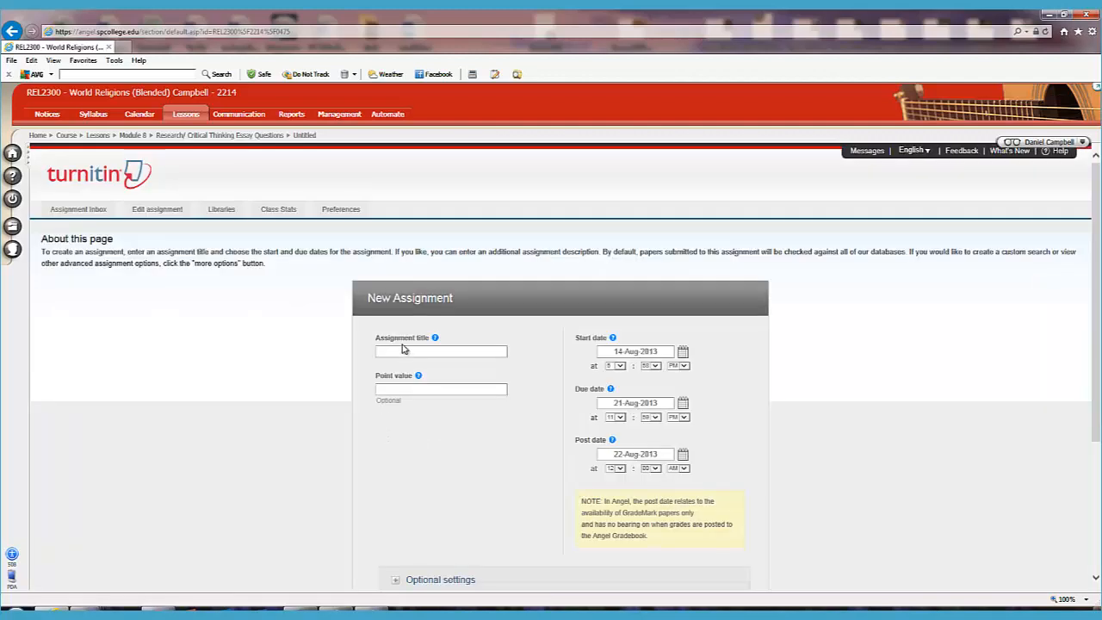
{"action": "right_click", "coordinate": [400, 351]}
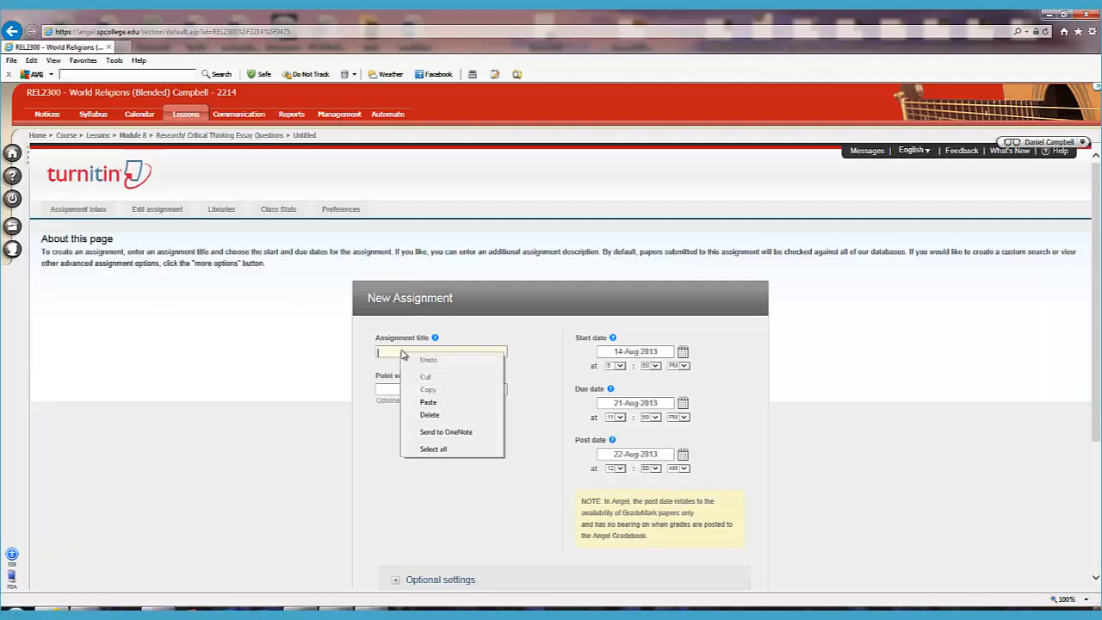
{"action": "left_click", "coordinate": [429, 404]}
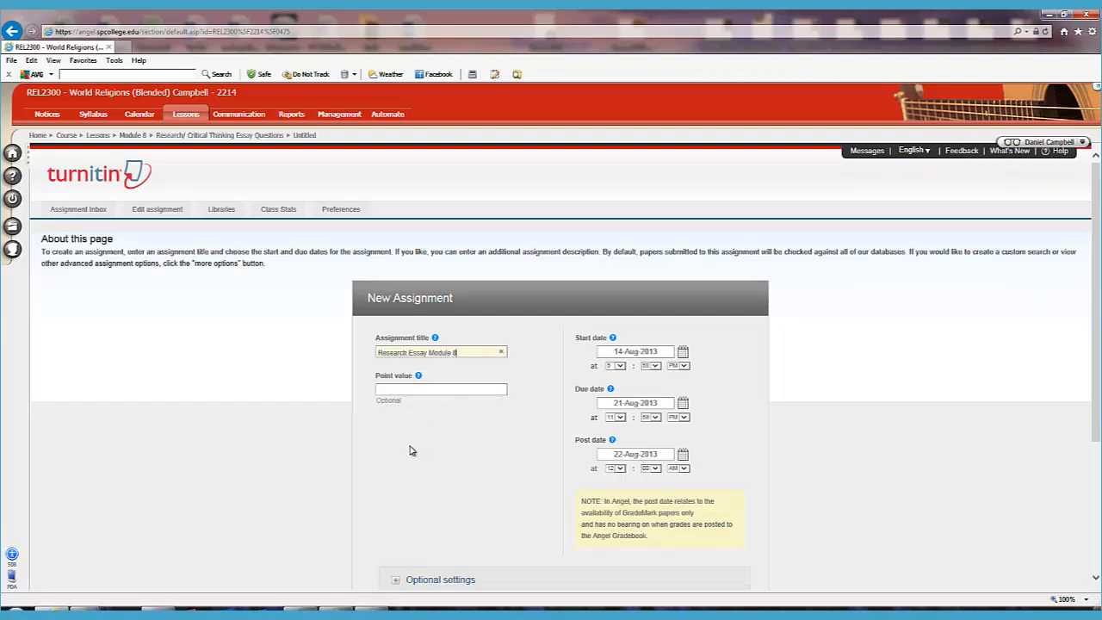
{"action": "scroll", "coordinate": [410, 449], "scroll_direction": "down", "scroll_amount": 1}
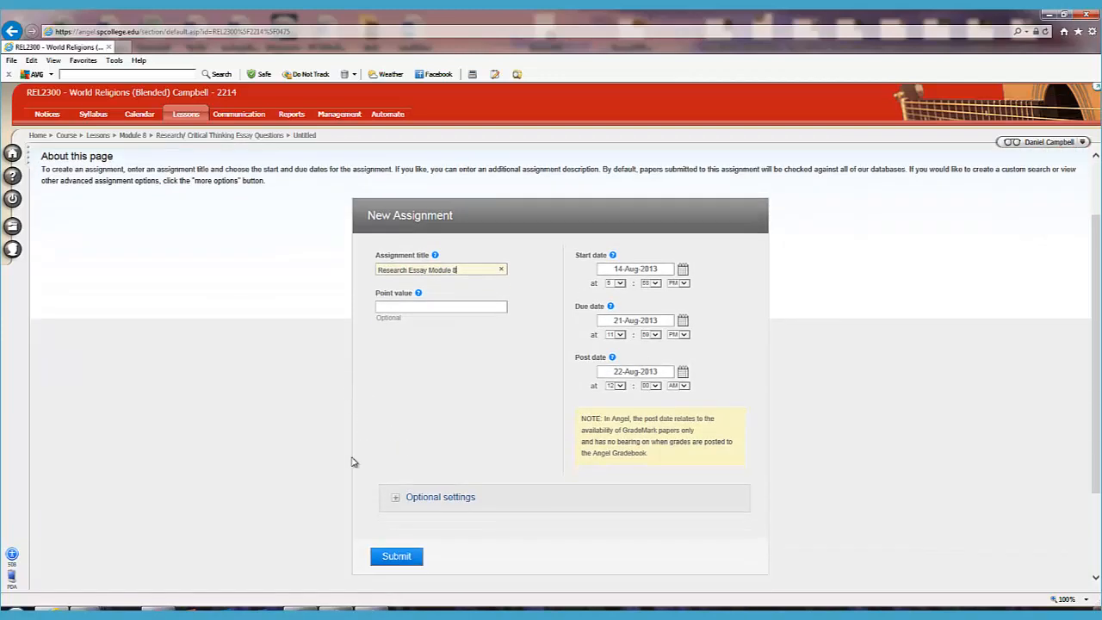
{"action": "left_click", "coordinate": [398, 557]}
- Permanently delete the newly added Research Essay Module 8 drop box, the one without a description
{"action": "scroll", "coordinate": [179, 425], "scroll_direction": "down", "scroll_amount": 1}
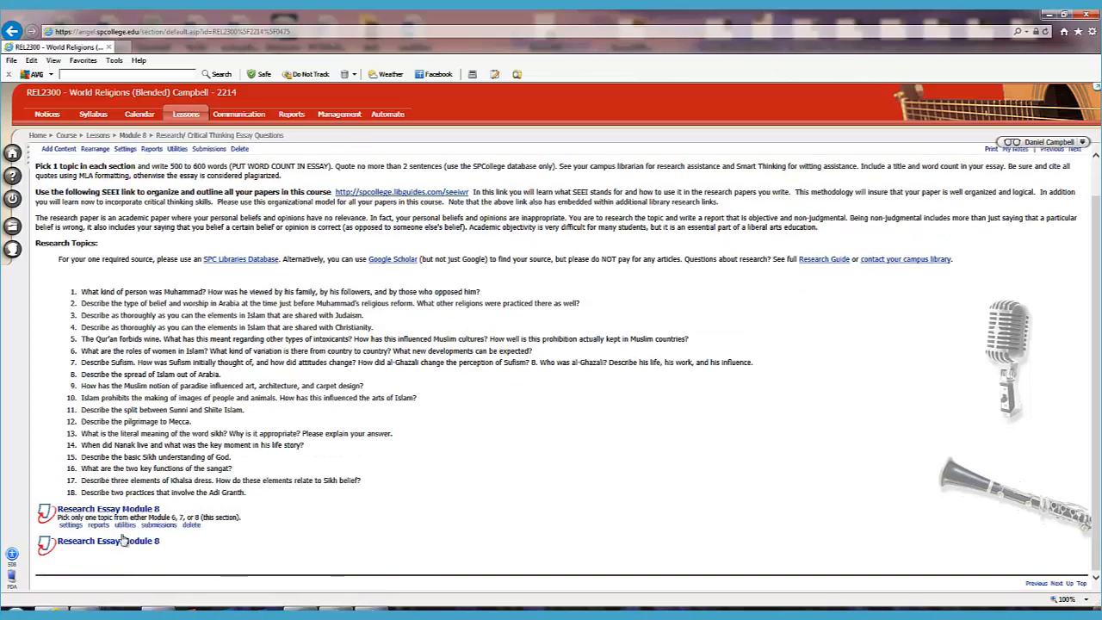
{"action": "mouse_move", "coordinate": [119, 530]}
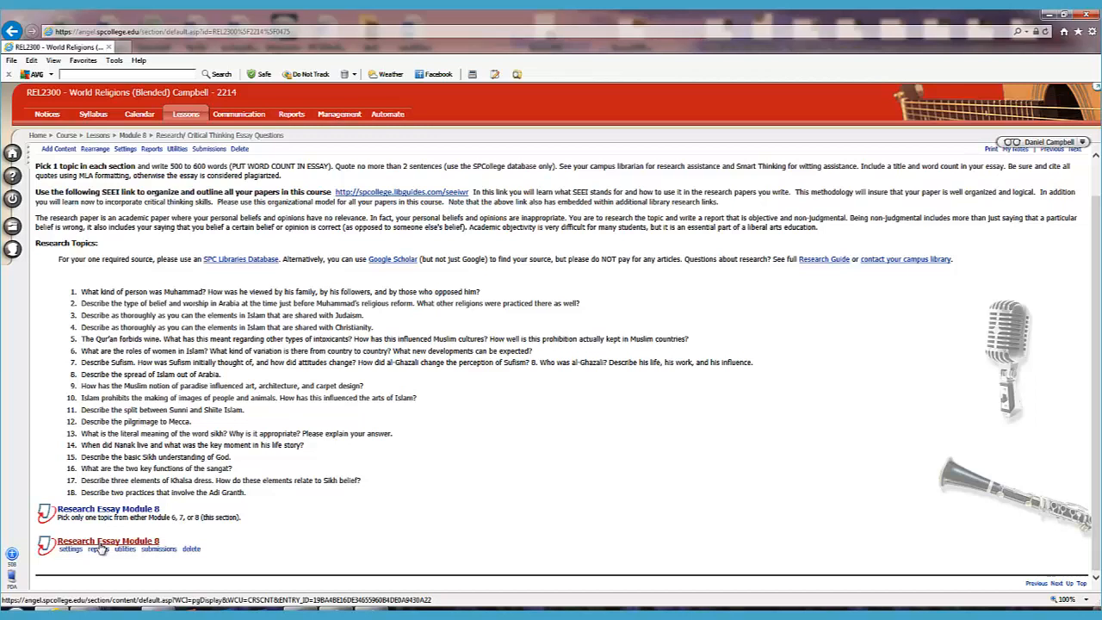
{"action": "left_click", "coordinate": [191, 550]}
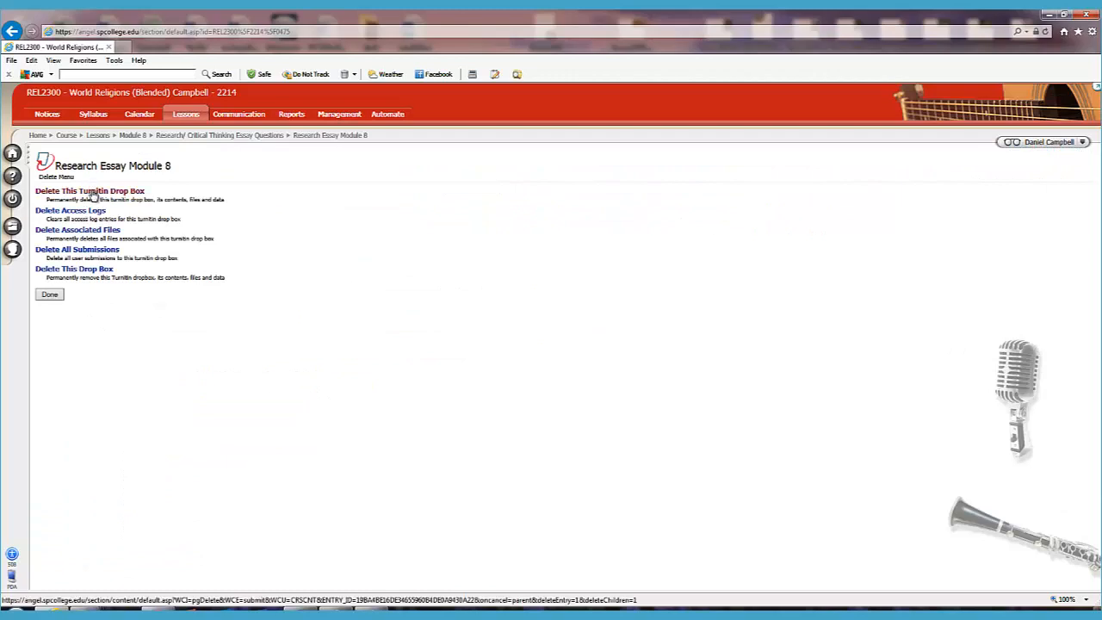
{"action": "left_click", "coordinate": [92, 192]}
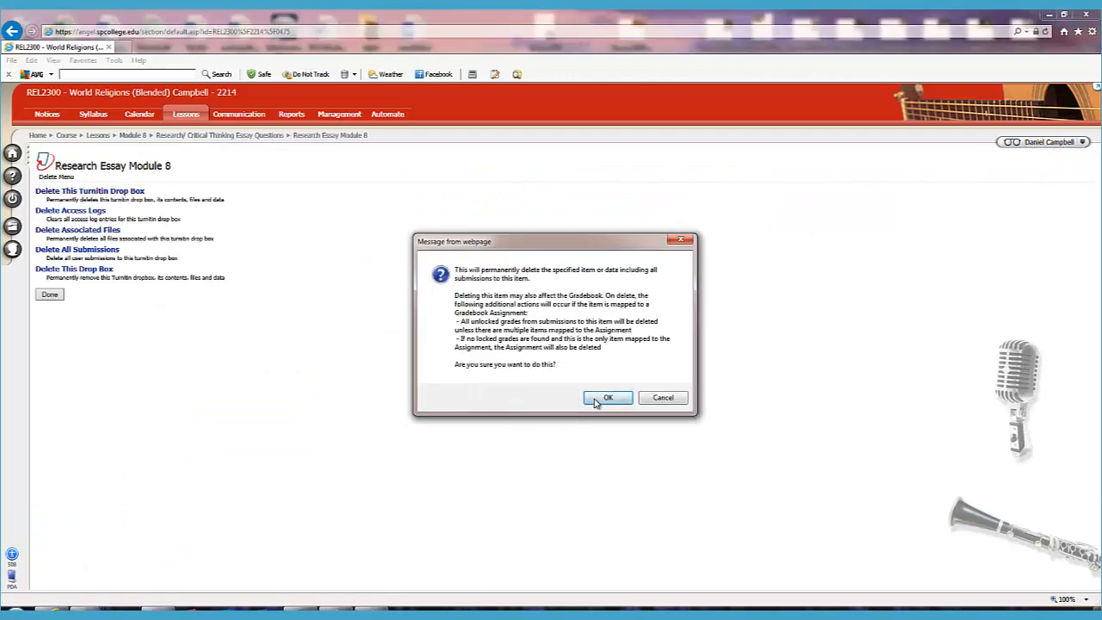
{"action": "left_click", "coordinate": [606, 398]}
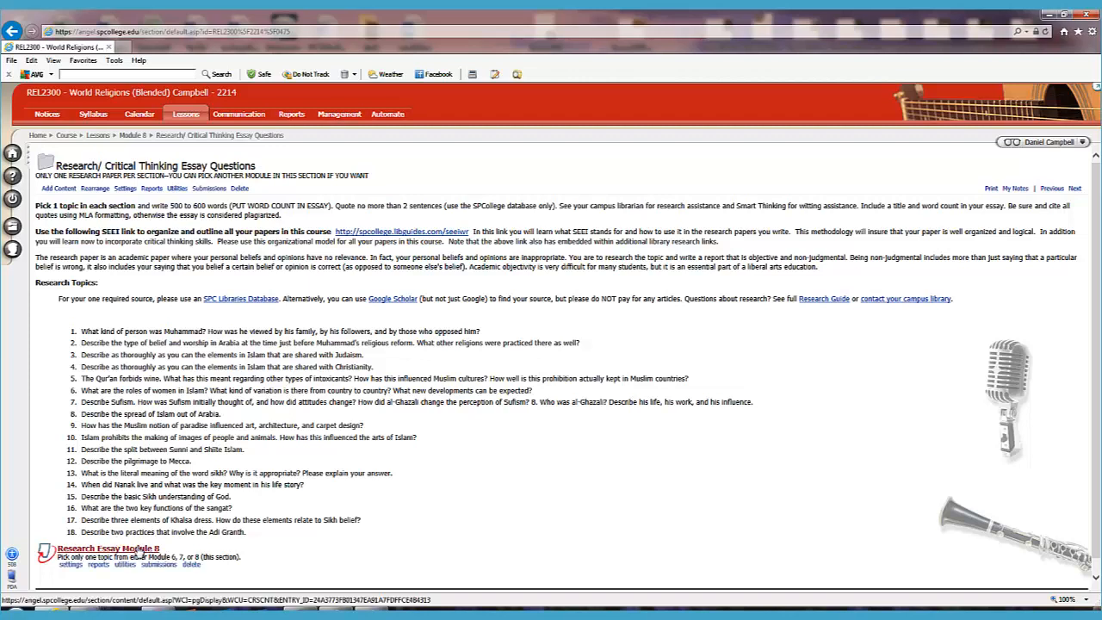
- Open the original Research Essay Module 8 drop box and bring up its assignment settings
{"action": "left_click", "coordinate": [135, 556]}
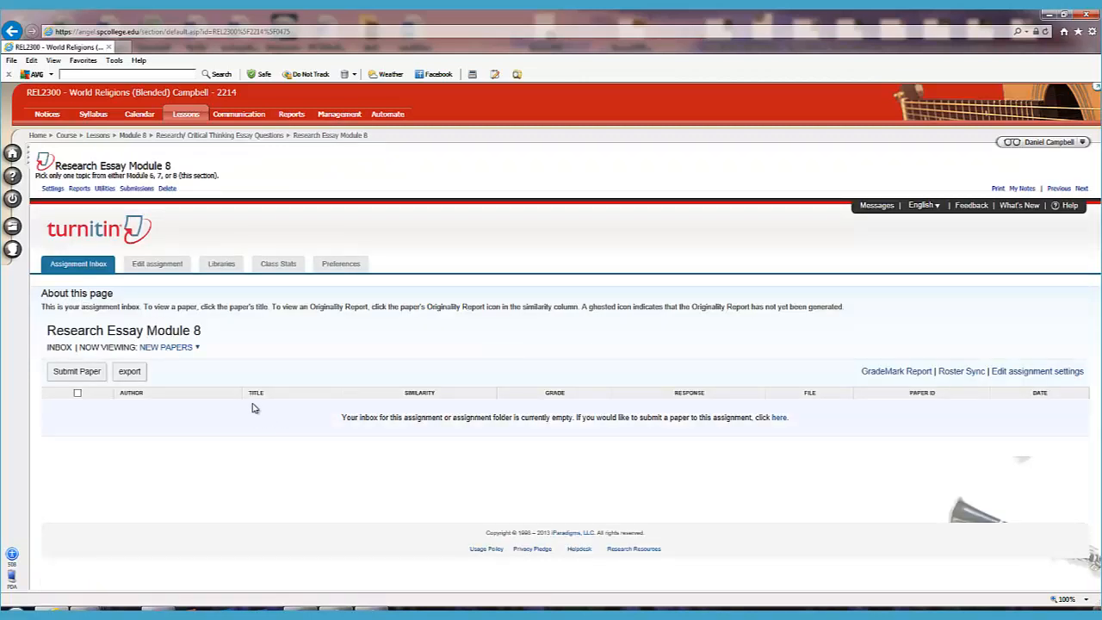
{"action": "left_click", "coordinate": [52, 190]}
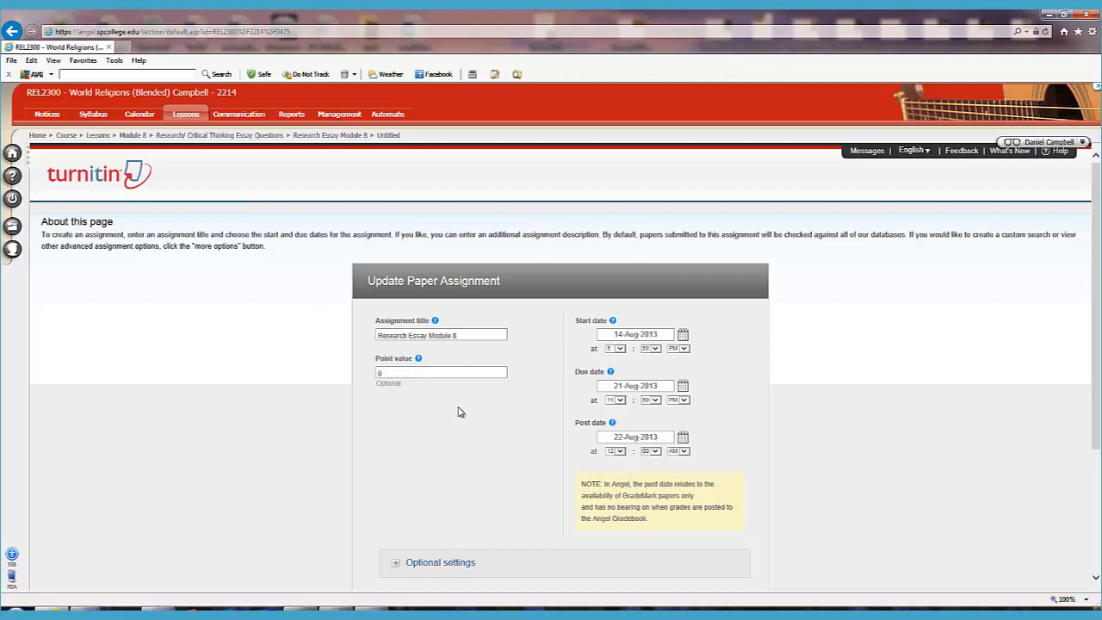
{"action": "scroll", "coordinate": [460, 414], "scroll_direction": "down", "scroll_amount": 1}
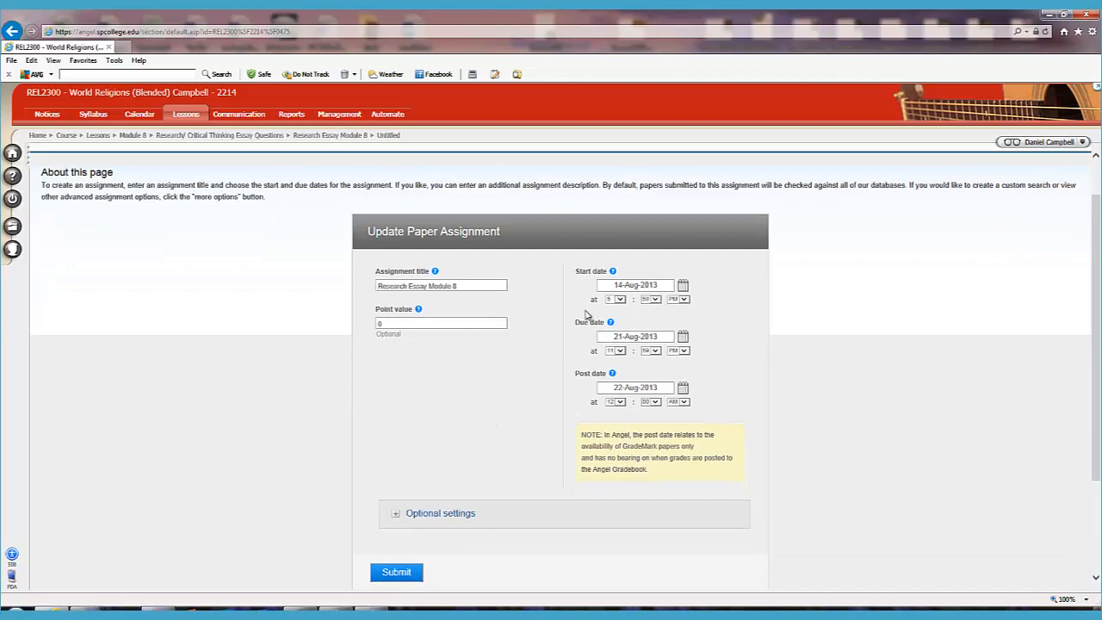
- Set the paper assignment's start date to 16-Sep-2013 at 12:00 AM
{"action": "left_click", "coordinate": [684, 287]}
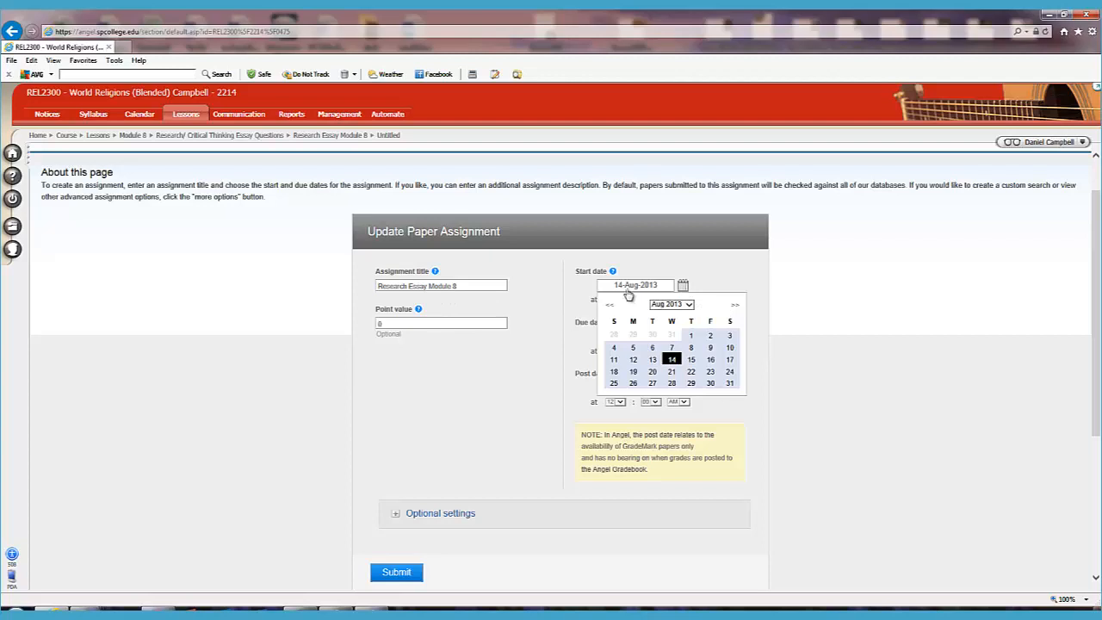
{"action": "left_click", "coordinate": [736, 305]}
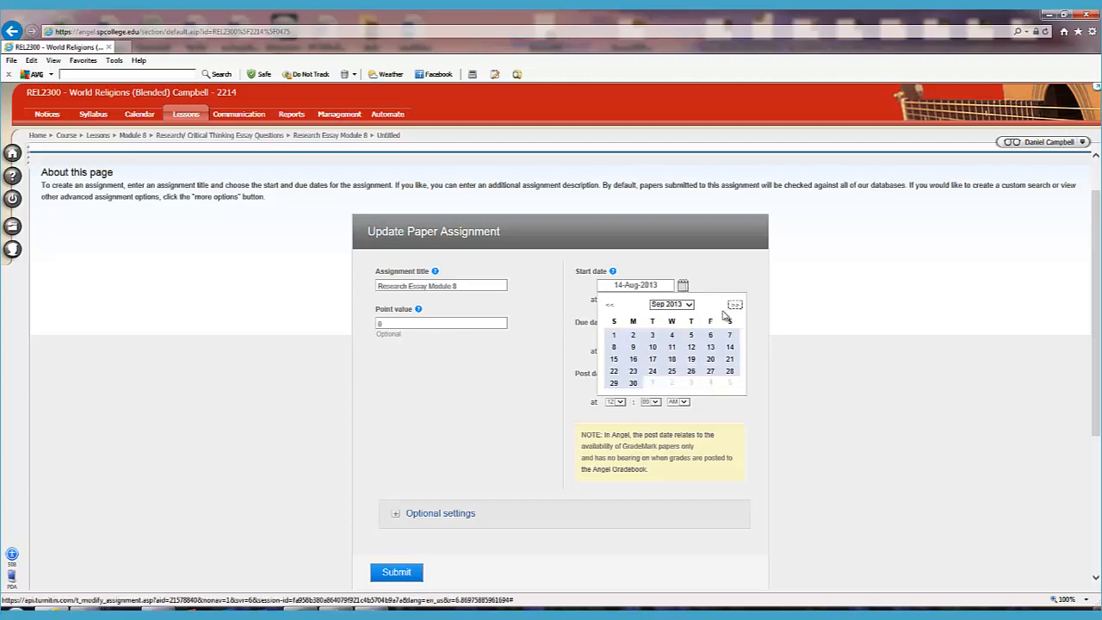
{"action": "left_click", "coordinate": [634, 359]}
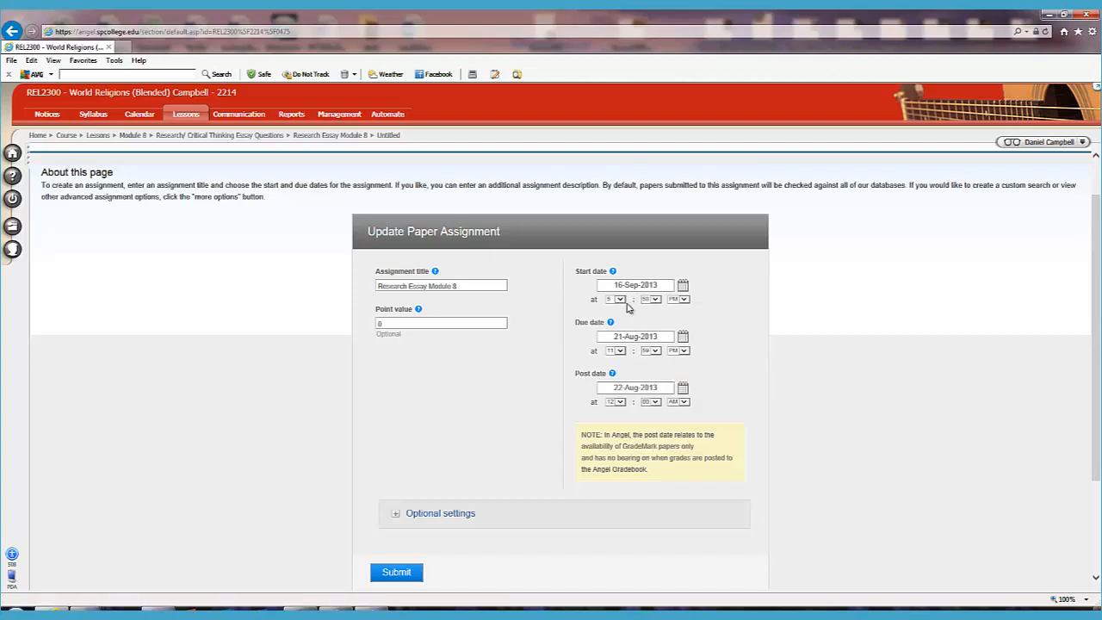
{"action": "left_click", "coordinate": [619, 299]}
{"action": "left_click", "coordinate": [618, 346]}
{"action": "left_click", "coordinate": [654, 299]}
{"action": "left_click_drag", "start_coordinate": [656, 267], "coordinate": [639, 133]}
{"action": "left_click", "coordinate": [646, 116]}
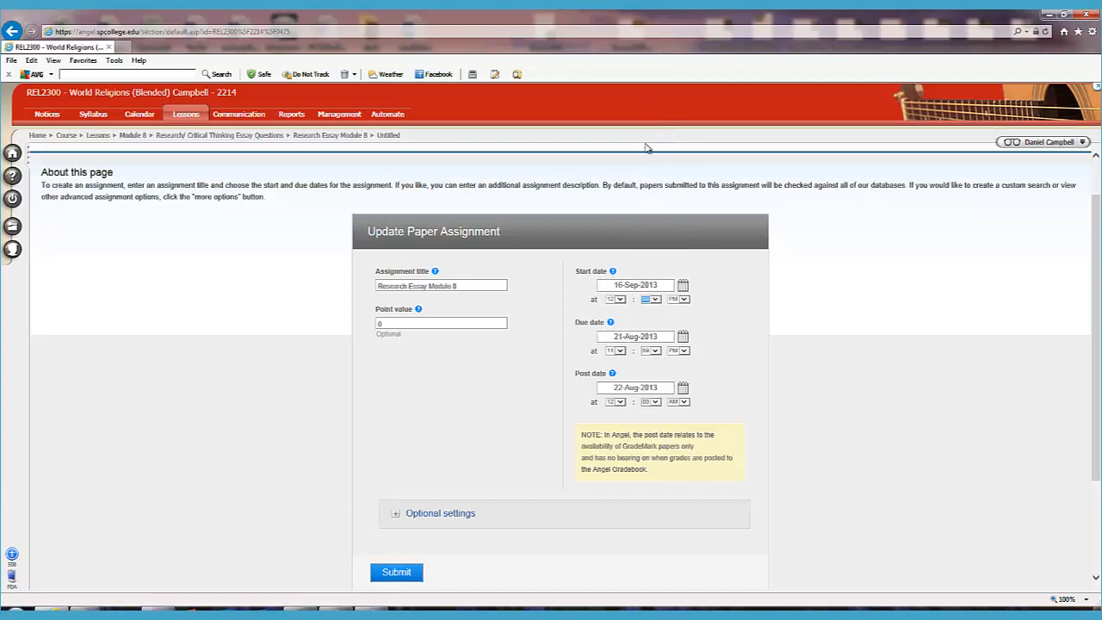
{"action": "left_click", "coordinate": [683, 299]}
{"action": "left_click", "coordinate": [679, 292]}
- Set the paper assignment's due date to 17-Sep-2013 at 12:00 AM
{"action": "left_click", "coordinate": [683, 337]}
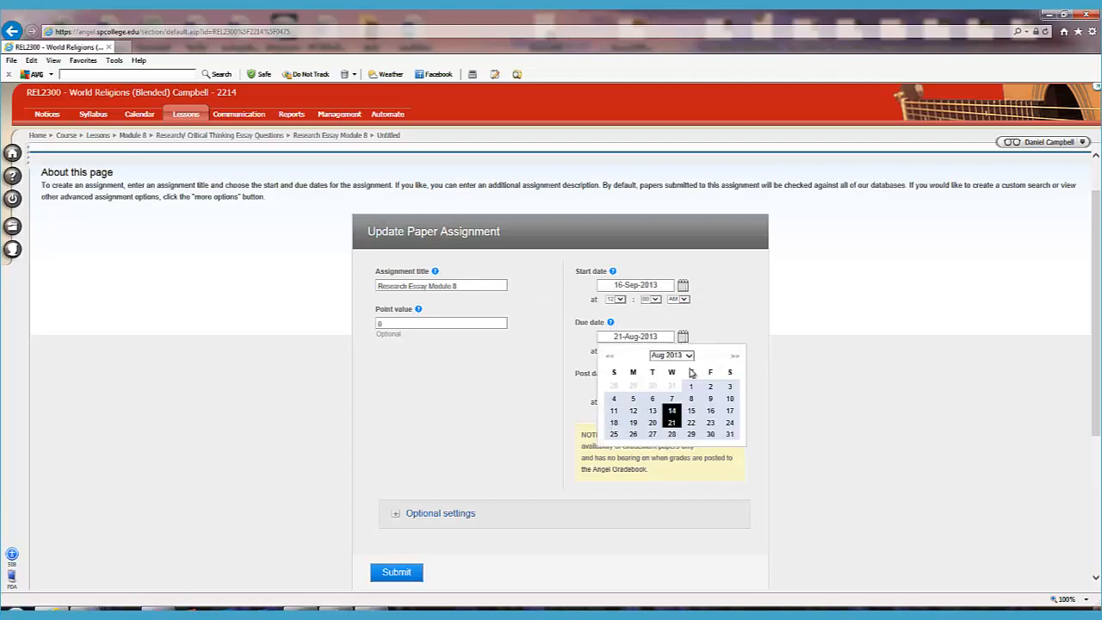
{"action": "left_click", "coordinate": [735, 356]}
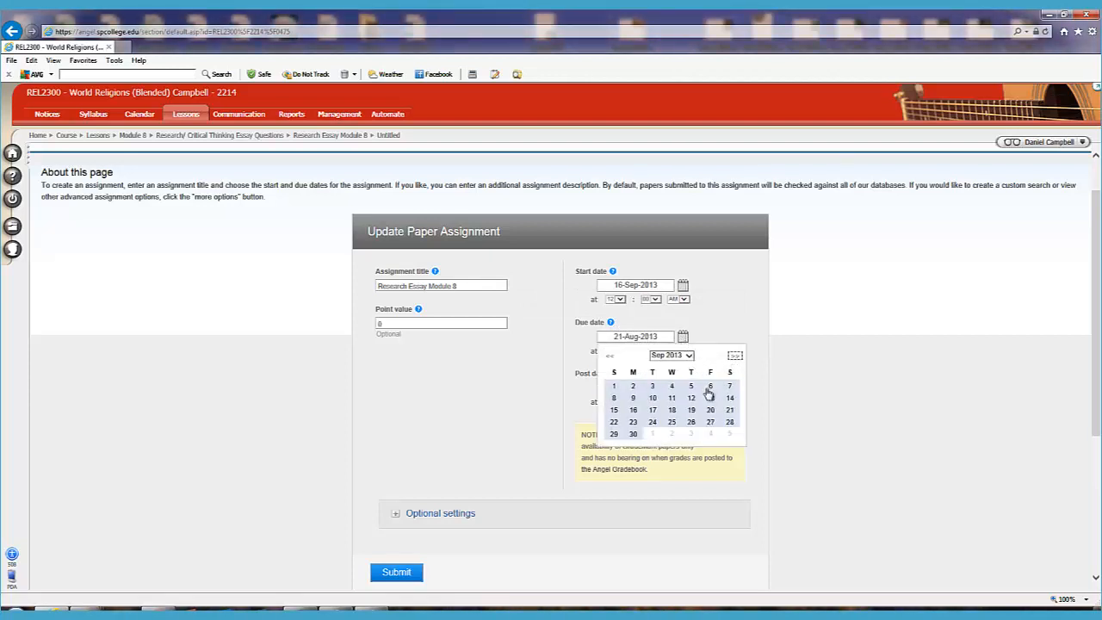
{"action": "left_click", "coordinate": [655, 411]}
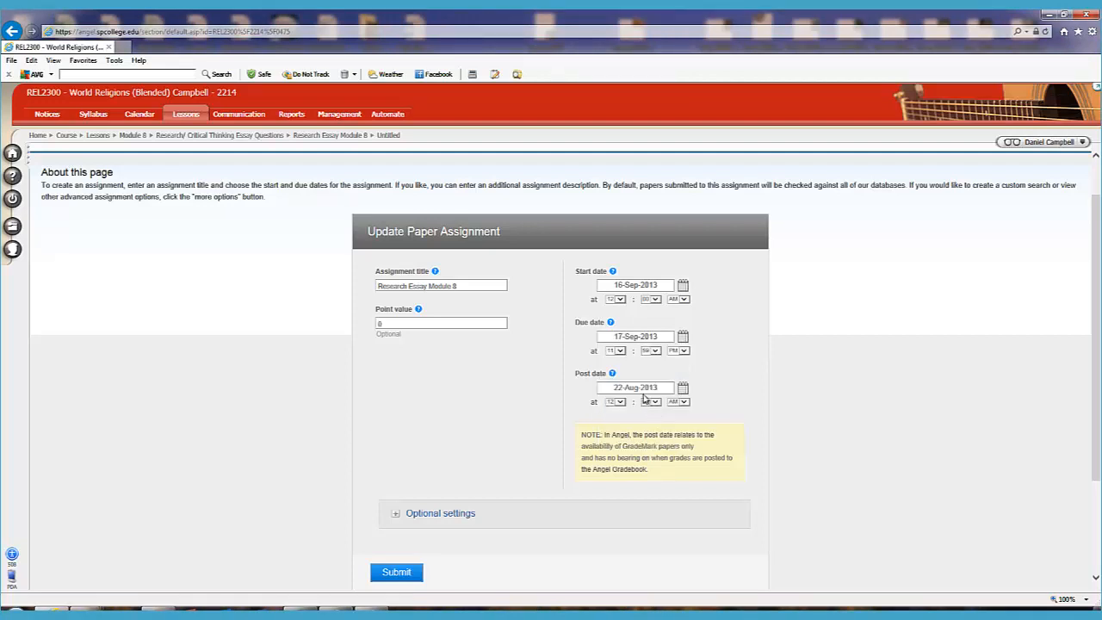
{"action": "left_click", "coordinate": [620, 353]}
{"action": "left_click", "coordinate": [616, 365]}
{"action": "left_click", "coordinate": [656, 352]}
{"action": "scroll", "coordinate": [645, 224], "scroll_direction": "up", "scroll_amount": 5}
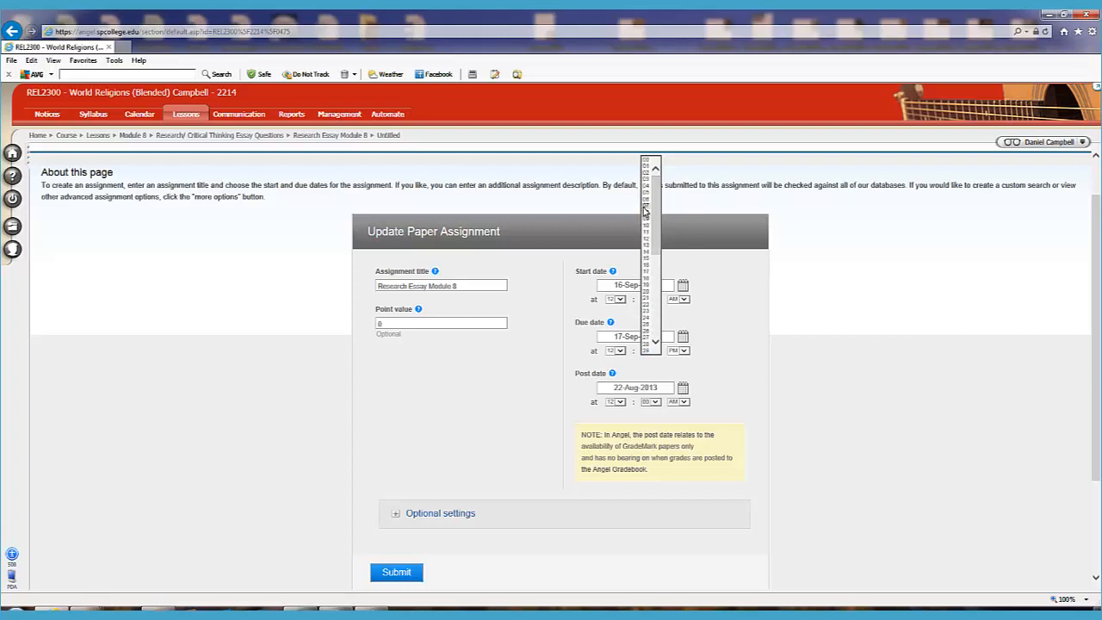
{"action": "left_click", "coordinate": [647, 163]}
{"action": "left_click", "coordinate": [680, 350]}
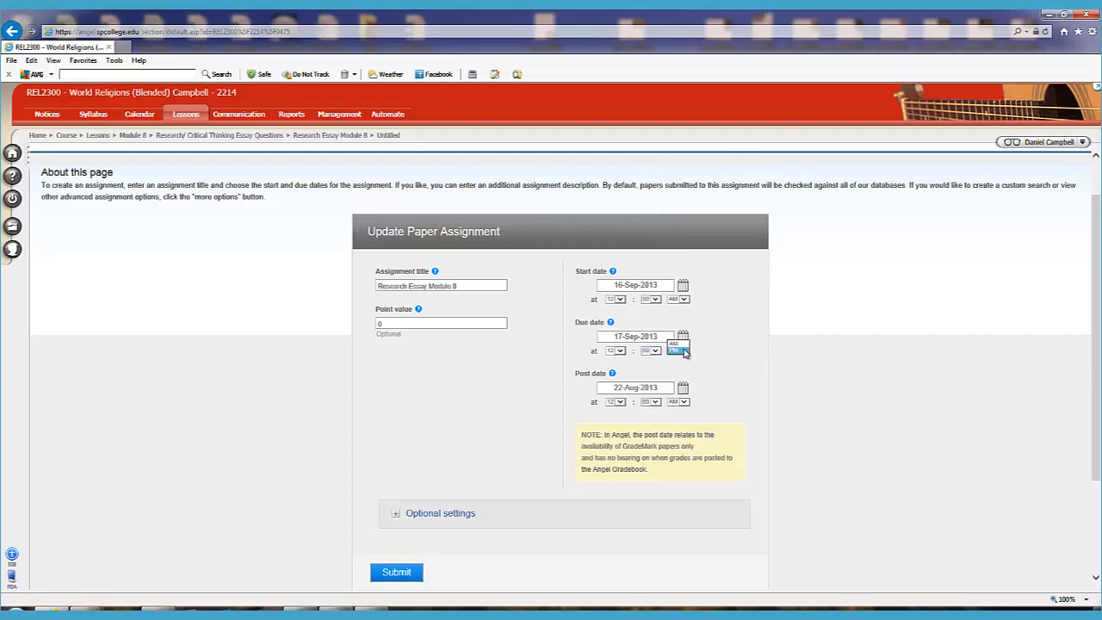
{"action": "left_click", "coordinate": [676, 344]}
- Set the paper assignment's post date to 18-Sep-2013
{"action": "left_click", "coordinate": [683, 388]}
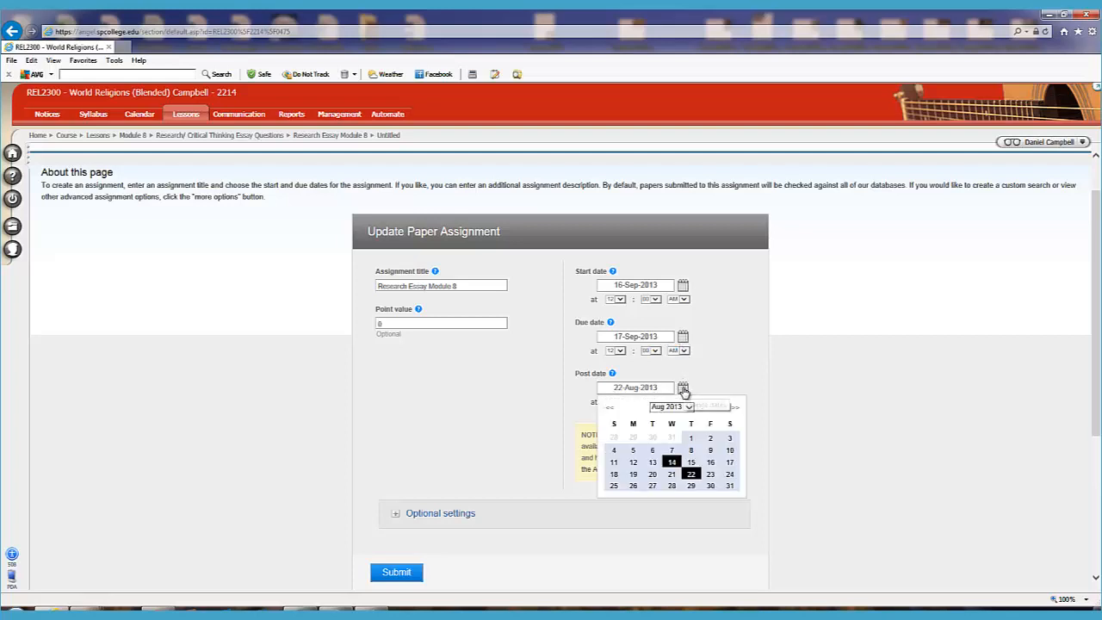
{"action": "left_click", "coordinate": [734, 408]}
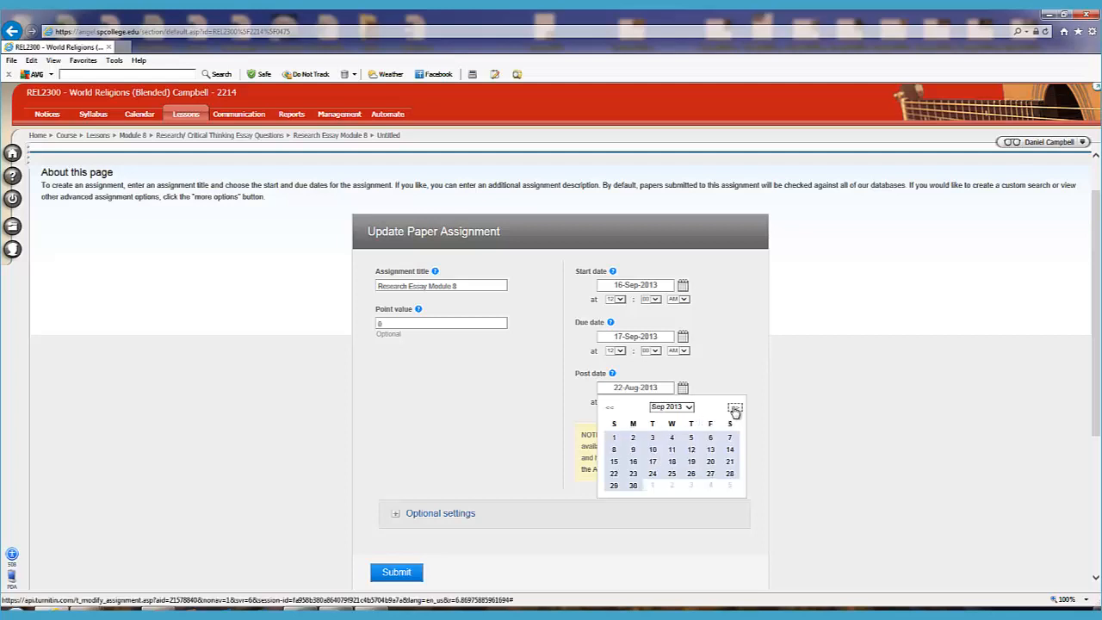
{"action": "left_click", "coordinate": [672, 461]}
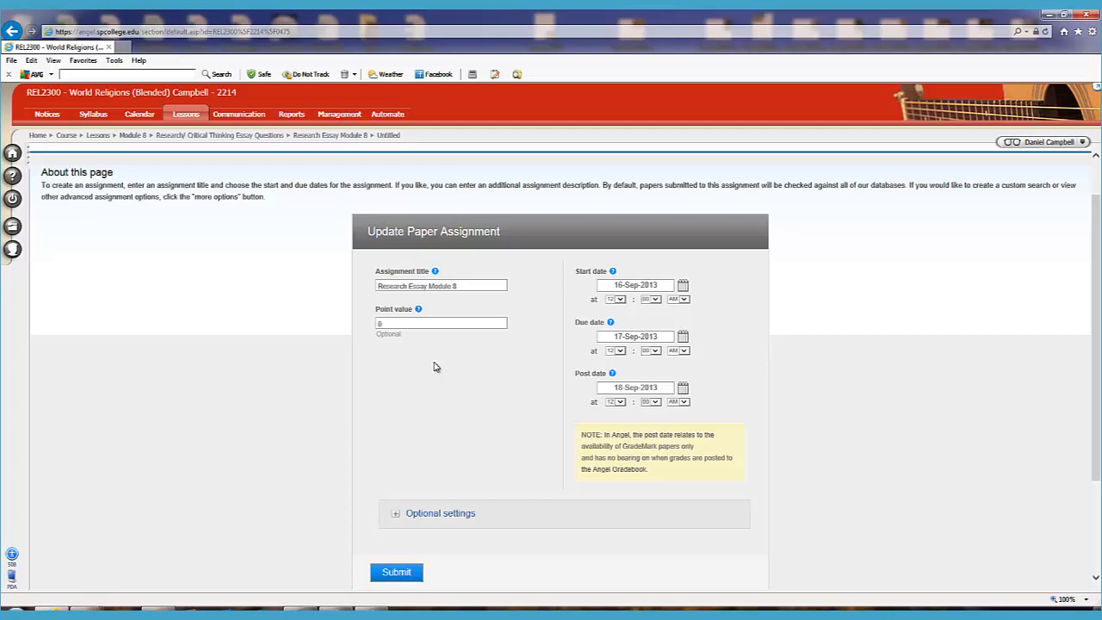
- Dismiss the Windows color scheme prompt and enter "Only one paper per section" as special instructions in the assignment's optional settings
{"action": "scroll", "coordinate": [434, 365], "scroll_direction": "down", "scroll_amount": 1}
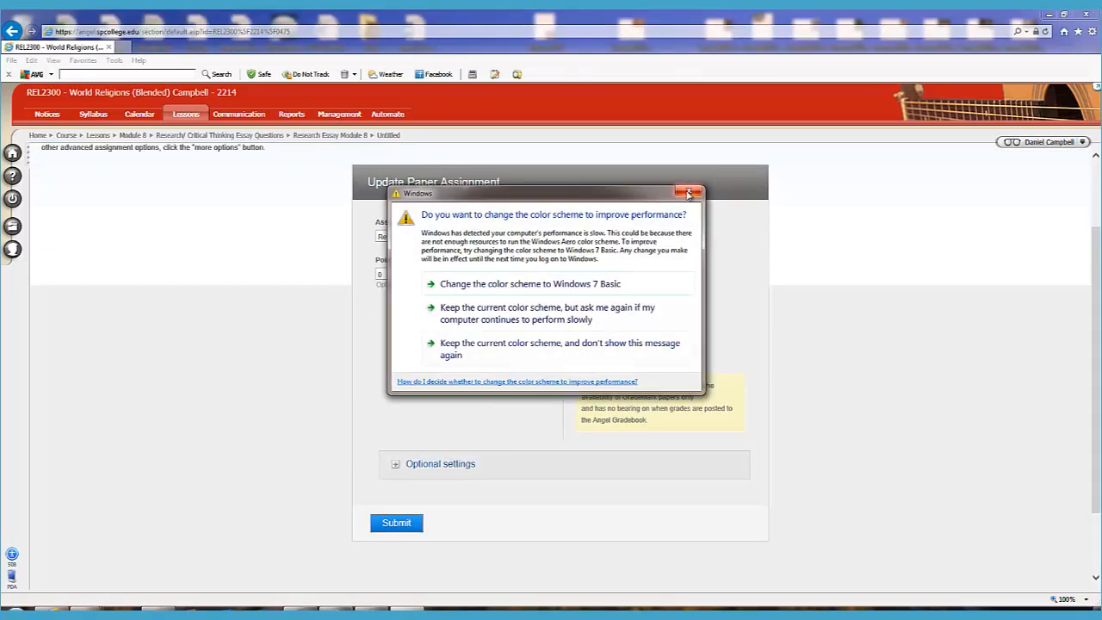
{"action": "left_click", "coordinate": [683, 198]}
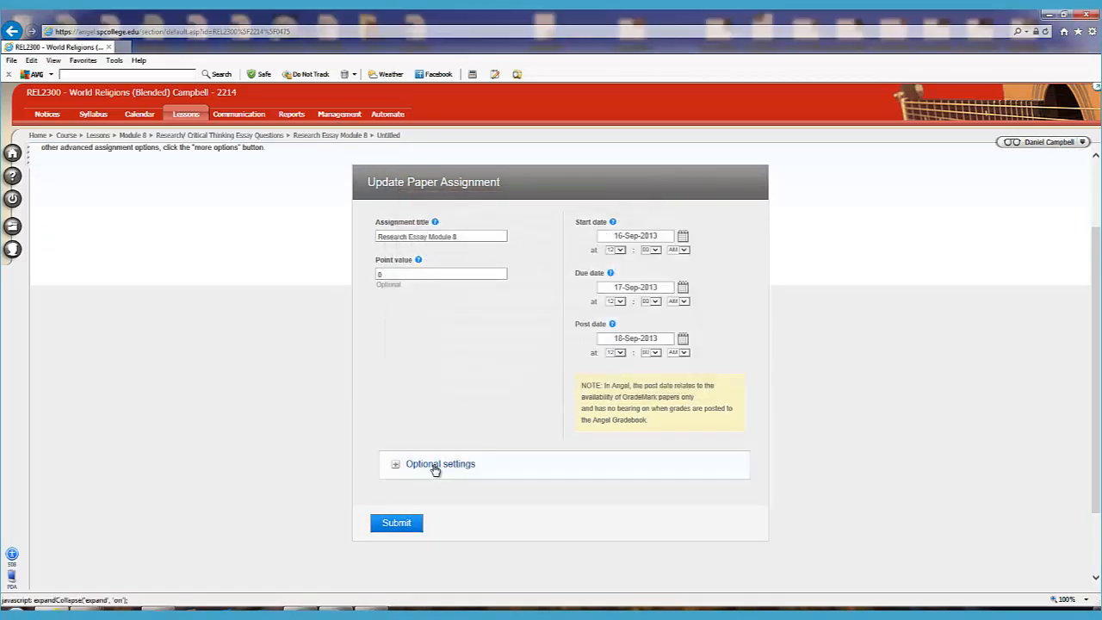
{"action": "left_click", "coordinate": [437, 469]}
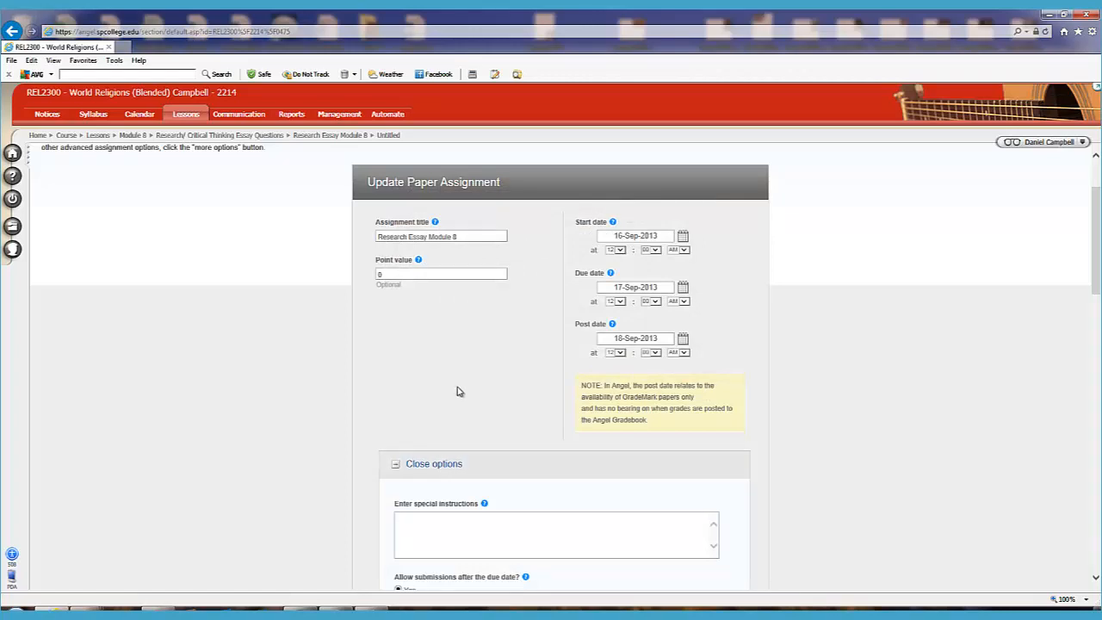
{"action": "scroll", "coordinate": [455, 389], "scroll_direction": "down", "scroll_amount": 3}
{"action": "left_click", "coordinate": [437, 386]}
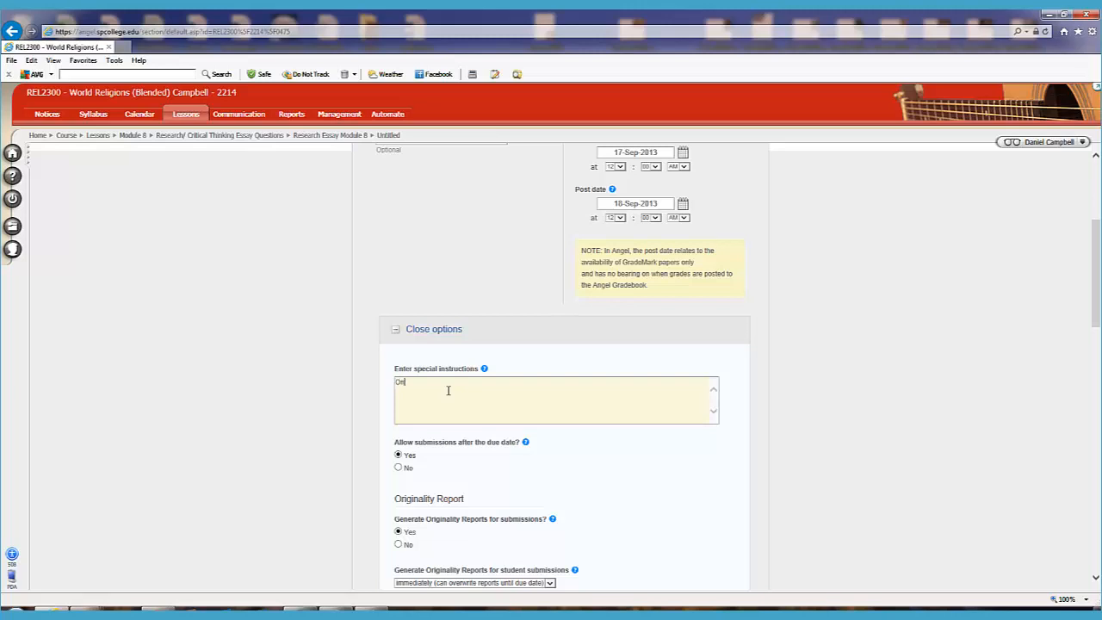
{"action": "type", "text": "Only one poaper per section"}
- Try the "immediately first report is final" option for student Originality Reports, and switch back to "immediately (can overwrite reports until due date)"
{"action": "scroll", "coordinate": [485, 453], "scroll_direction": "down", "scroll_amount": 3}
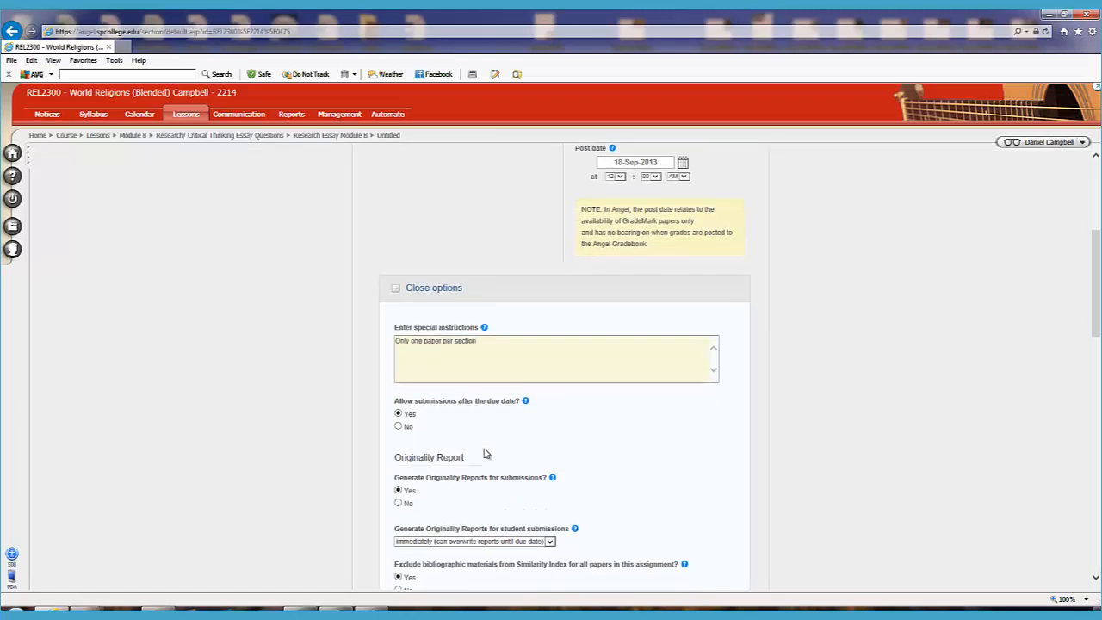
{"action": "scroll", "coordinate": [485, 454], "scroll_direction": "down", "scroll_amount": 1}
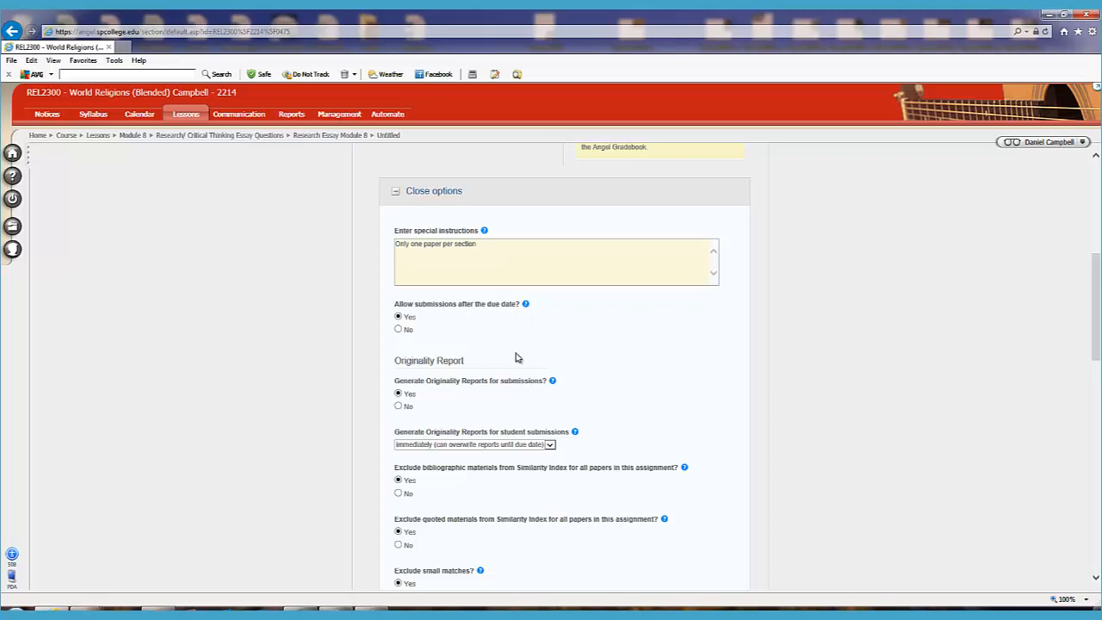
{"action": "scroll", "coordinate": [519, 356], "scroll_direction": "down", "scroll_amount": 2}
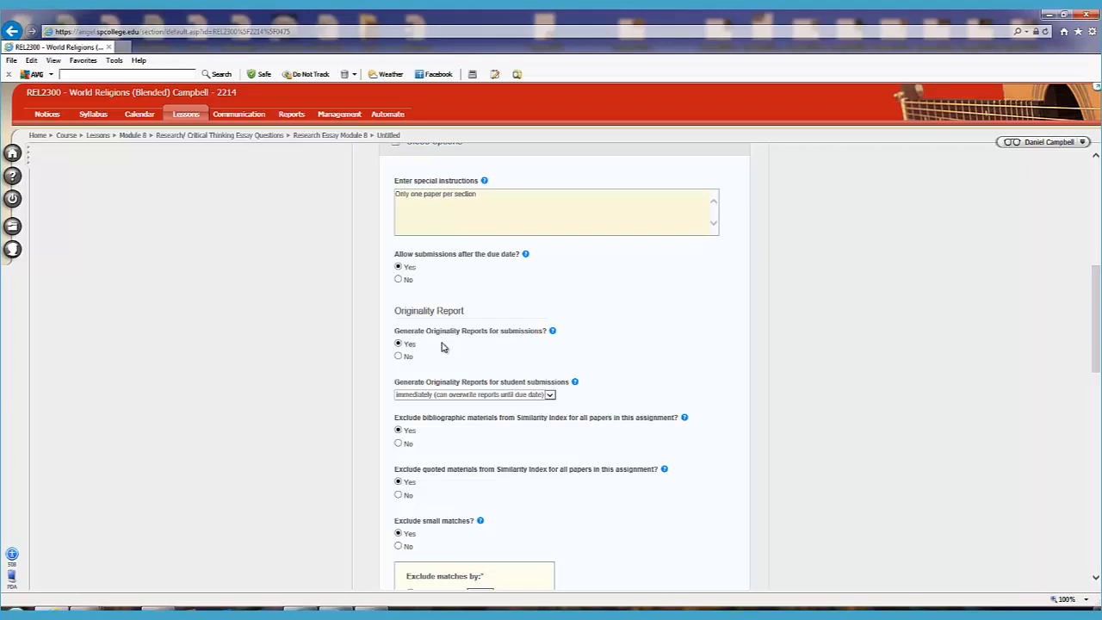
{"action": "scroll", "coordinate": [446, 346], "scroll_direction": "down", "scroll_amount": 3}
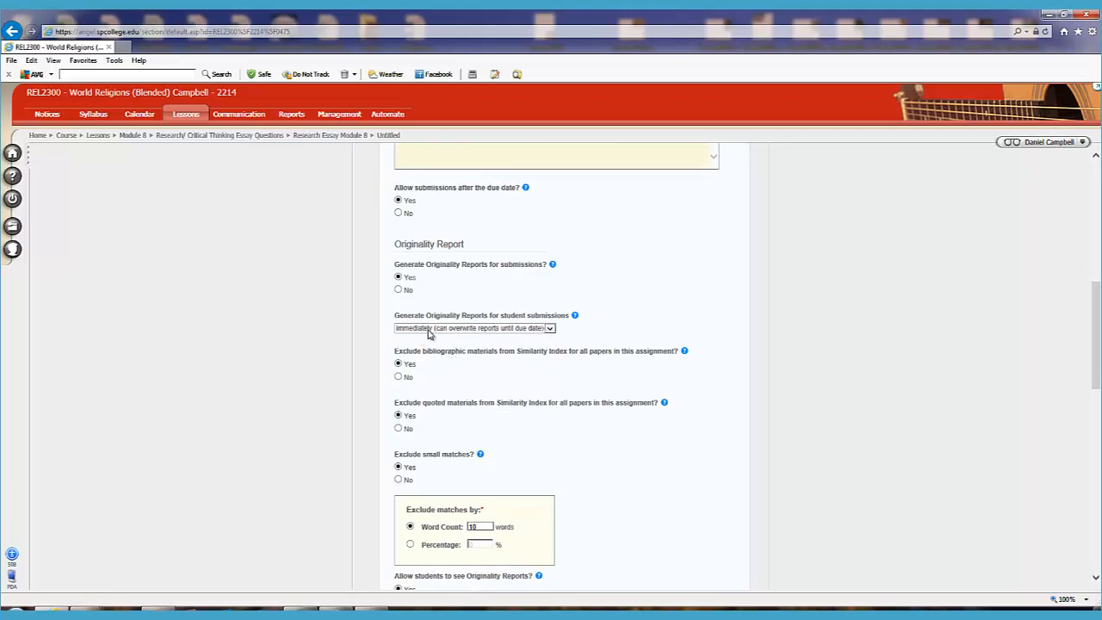
{"action": "left_click", "coordinate": [550, 329]}
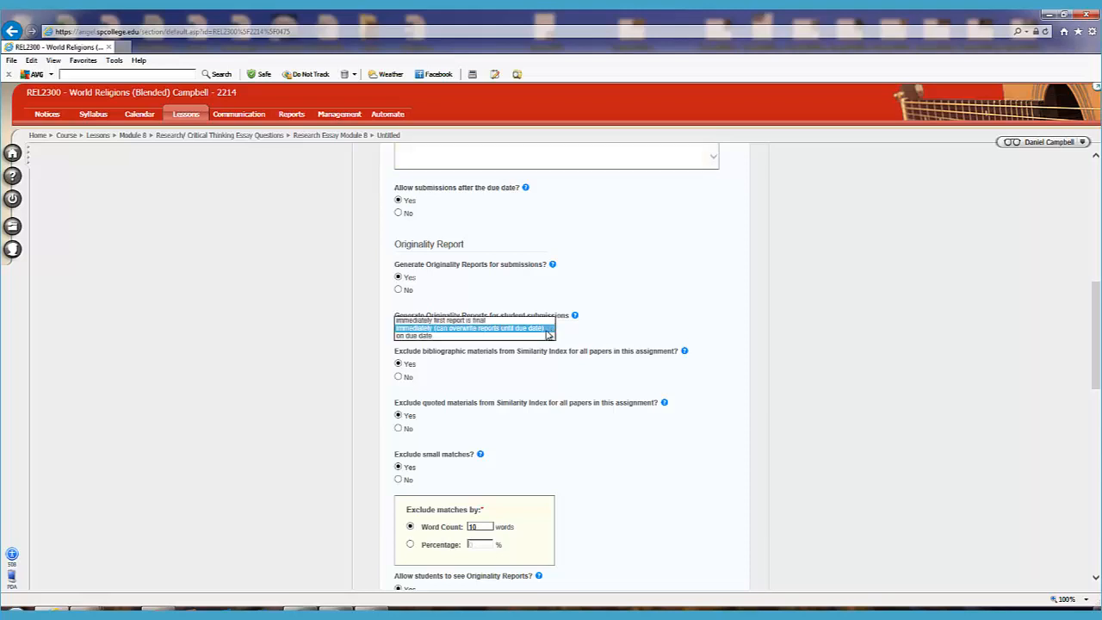
{"action": "left_click", "coordinate": [484, 321]}
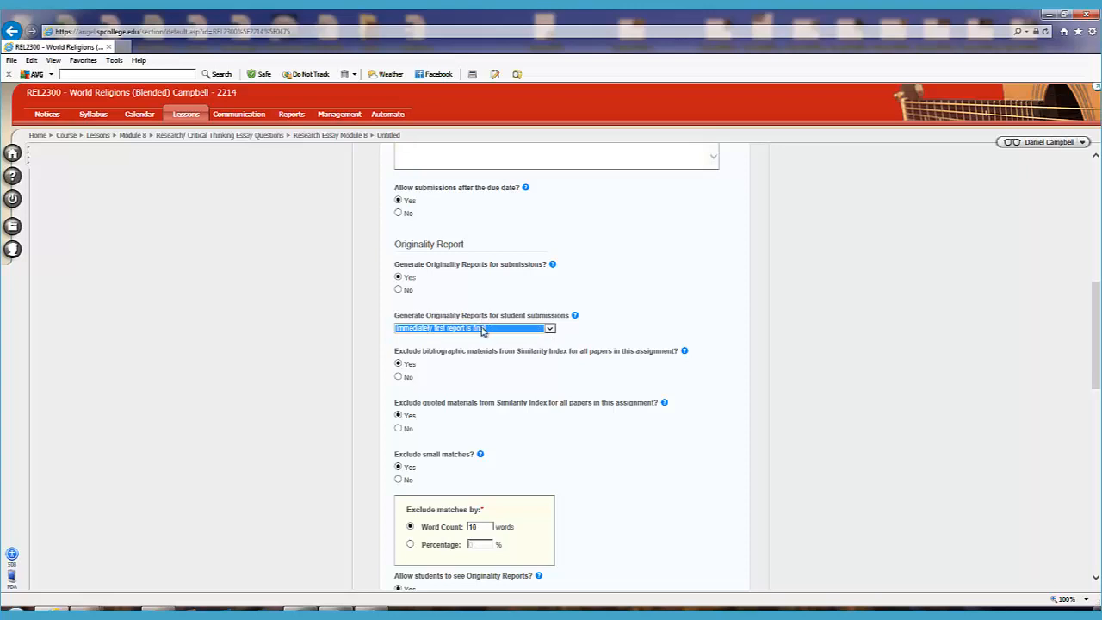
{"action": "left_click", "coordinate": [550, 329]}
{"action": "left_click", "coordinate": [531, 336]}
{"action": "left_click", "coordinate": [495, 344]}
- Turn off the exclusion of small matches to compare the options, and turn it back on
{"action": "scroll", "coordinate": [495, 344], "scroll_direction": "down", "scroll_amount": 1}
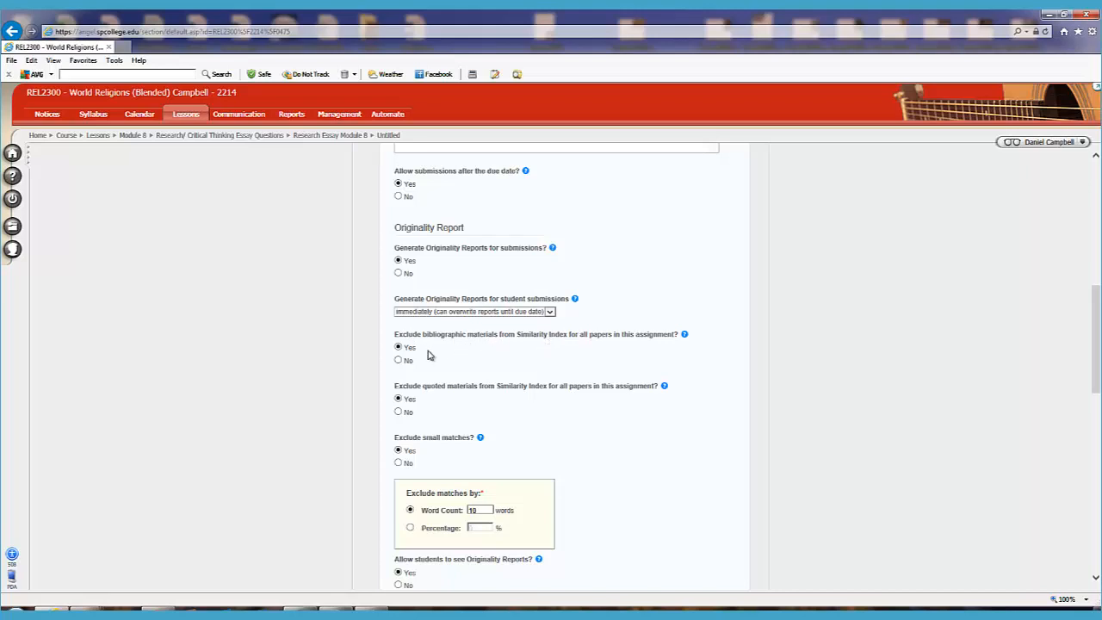
{"action": "scroll", "coordinate": [455, 359], "scroll_direction": "down", "scroll_amount": 1}
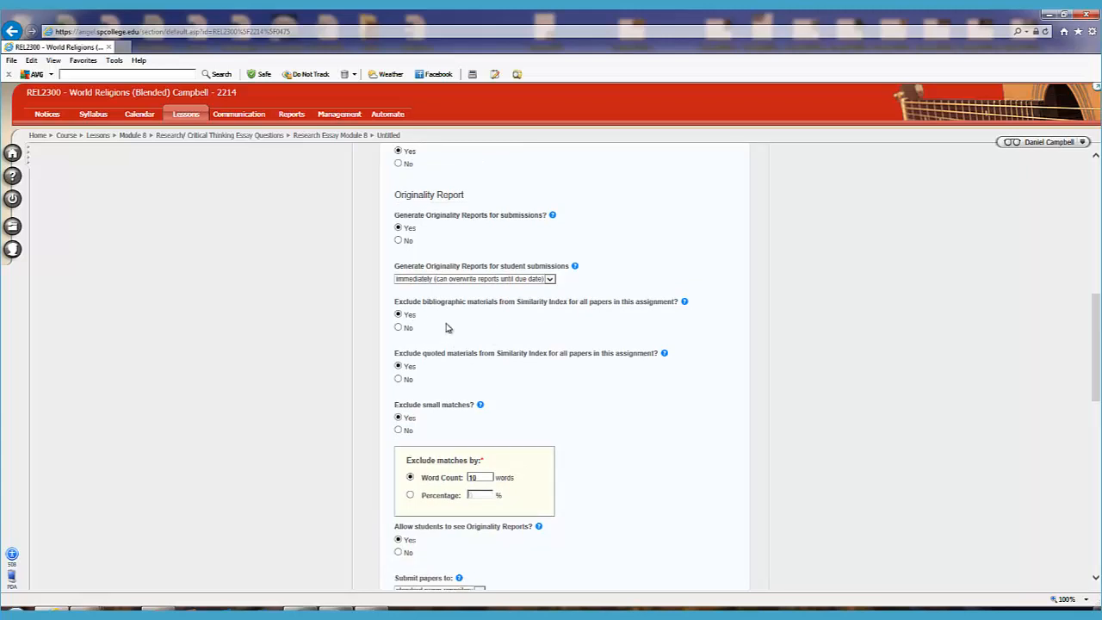
{"action": "scroll", "coordinate": [447, 327], "scroll_direction": "down", "scroll_amount": 1}
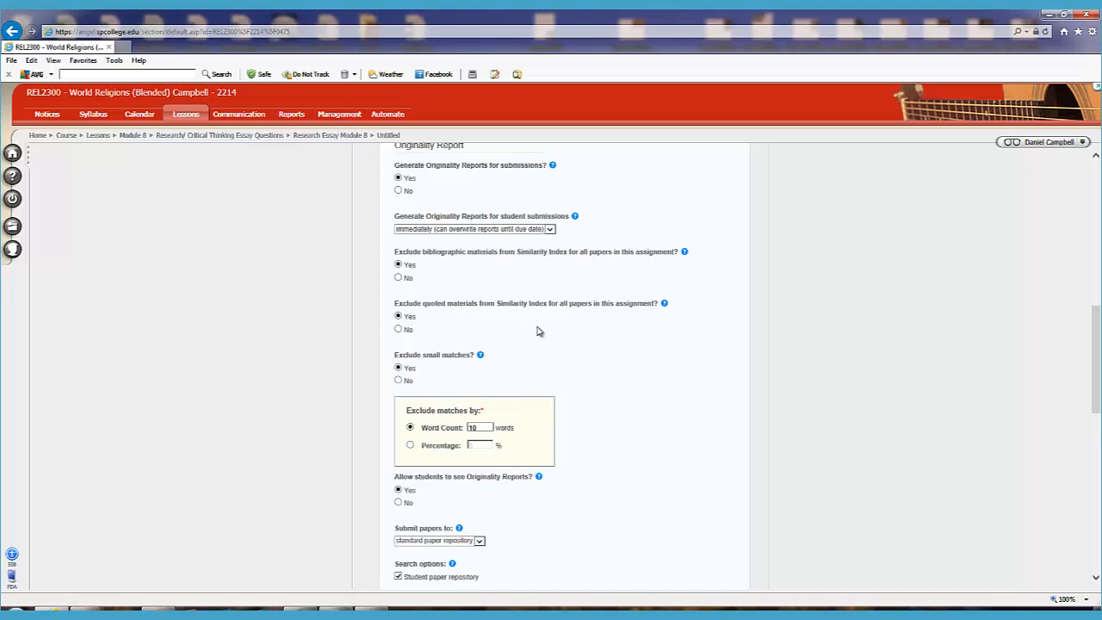
{"action": "scroll", "coordinate": [537, 331], "scroll_direction": "down", "scroll_amount": 1}
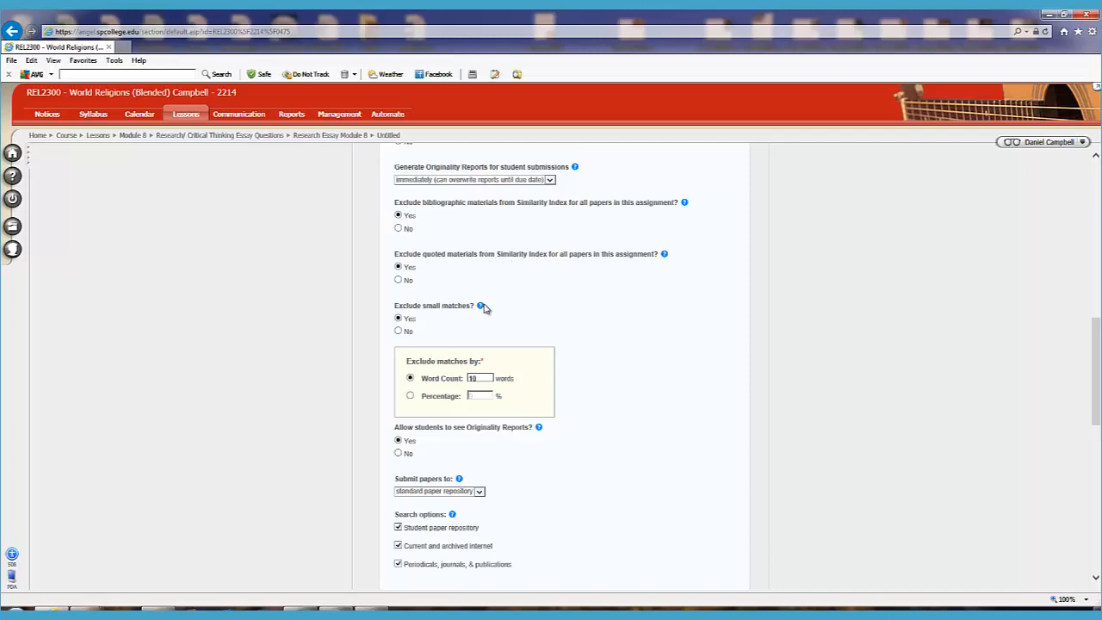
{"action": "left_click", "coordinate": [398, 332]}
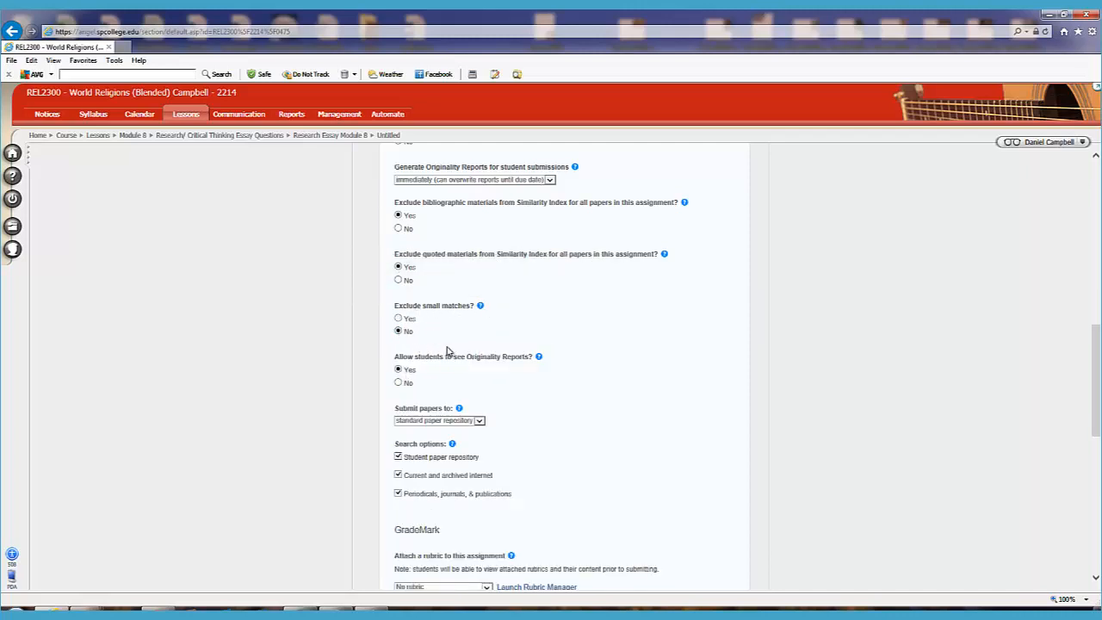
{"action": "left_click", "coordinate": [397, 319]}
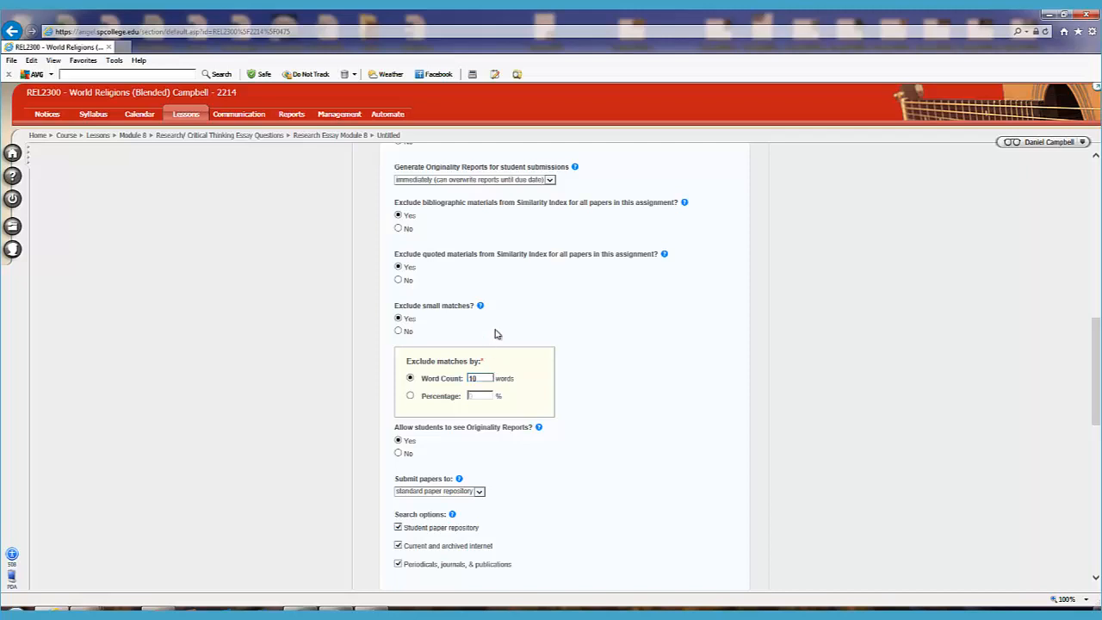
- Examine the repository choices for submitted papers, keeping the standard paper repository selected
{"action": "scroll", "coordinate": [495, 334], "scroll_direction": "down", "scroll_amount": 3}
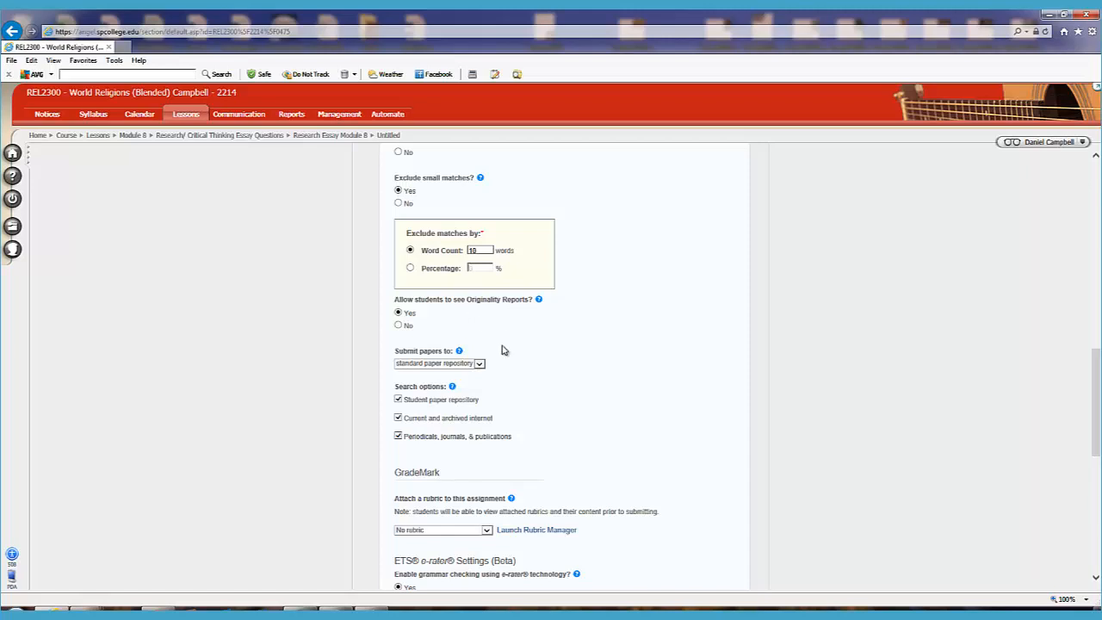
{"action": "scroll", "coordinate": [495, 349], "scroll_direction": "down", "scroll_amount": 1}
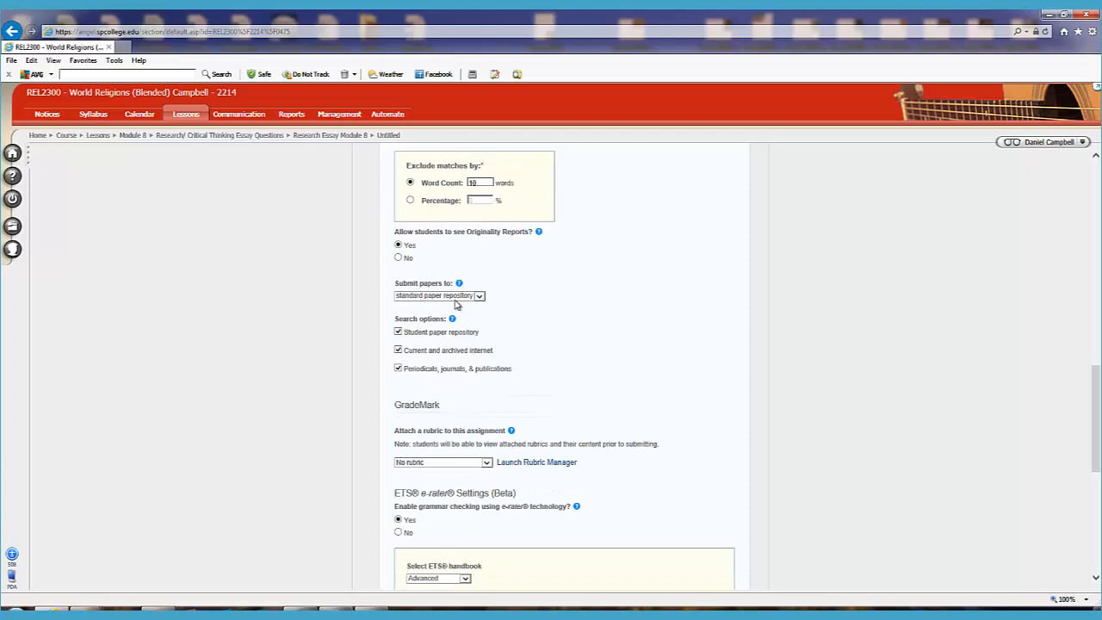
{"action": "left_click", "coordinate": [481, 299]}
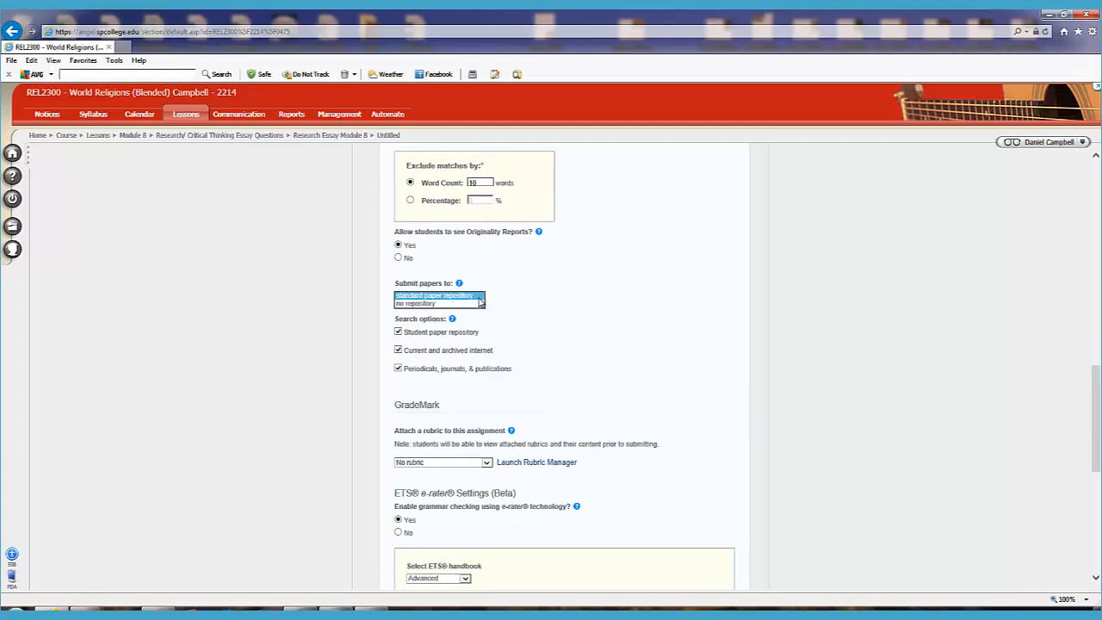
{"action": "left_click", "coordinate": [479, 296]}
{"action": "left_click", "coordinate": [448, 312]}
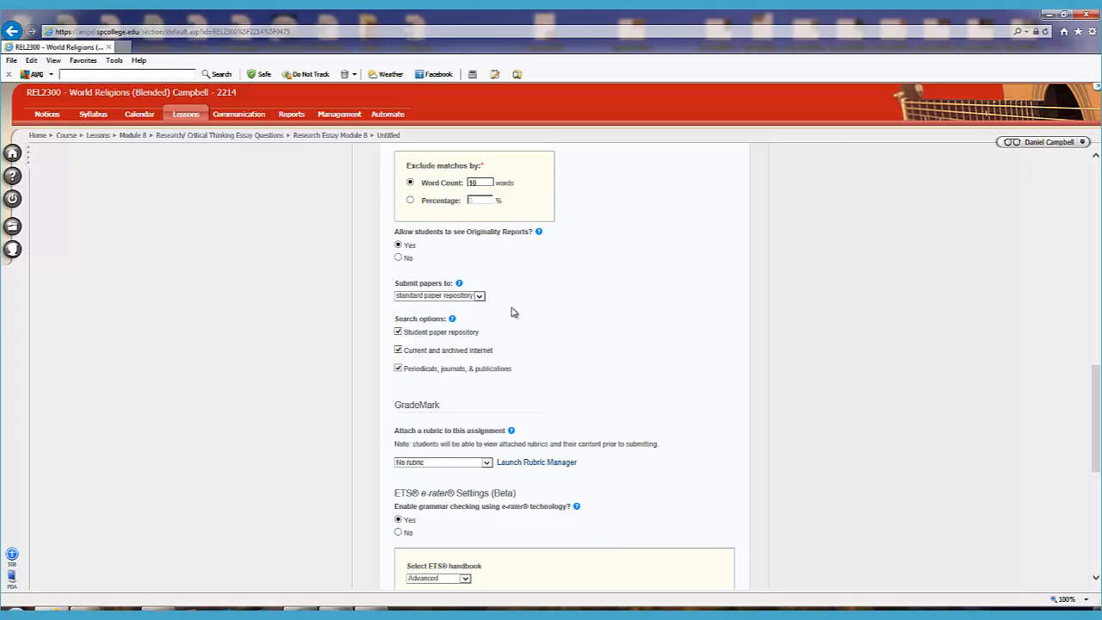
- Attach the rubric "Grading rubric papers better" to the assignment under GradeMark
{"action": "scroll", "coordinate": [511, 312], "scroll_direction": "down", "scroll_amount": 1}
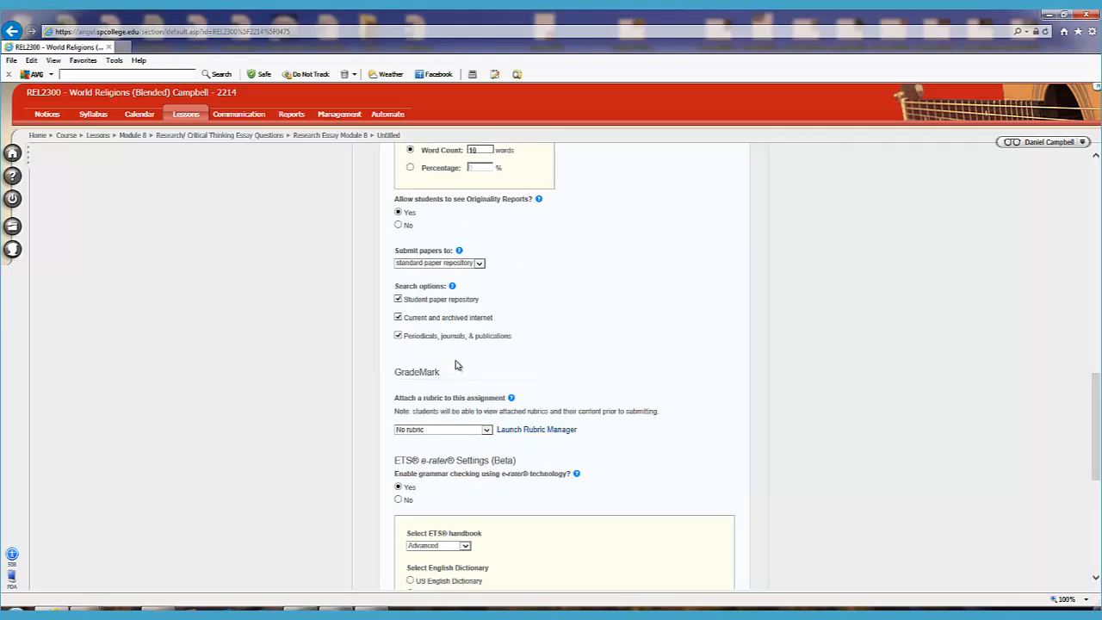
{"action": "scroll", "coordinate": [456, 362], "scroll_direction": "down", "scroll_amount": 1}
{"action": "scroll", "coordinate": [415, 338], "scroll_direction": "down", "scroll_amount": 2}
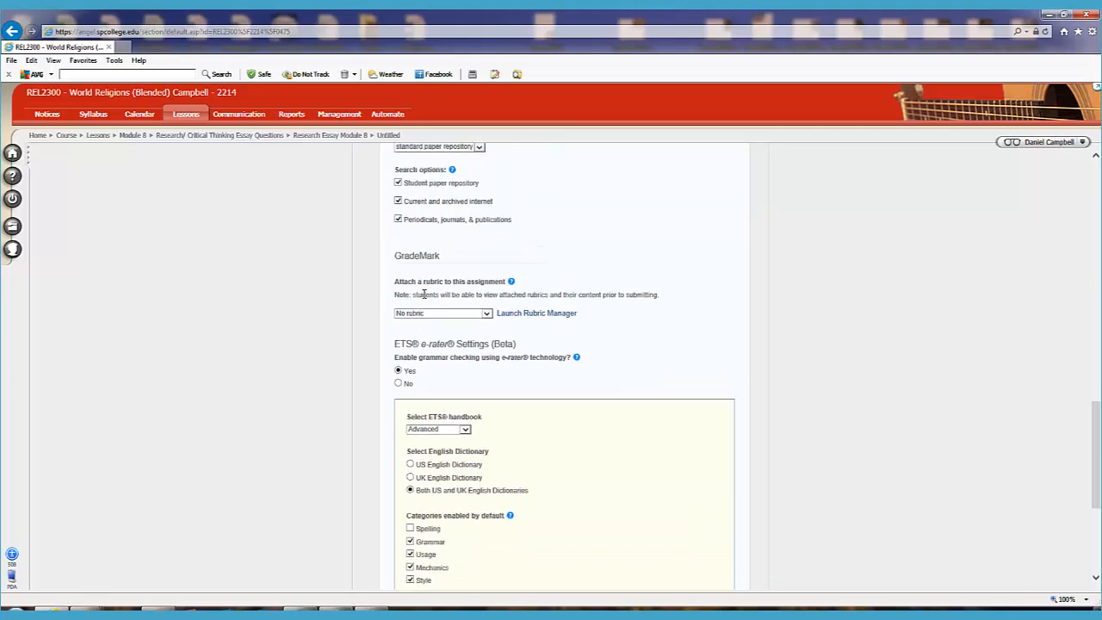
{"action": "left_click", "coordinate": [486, 314]}
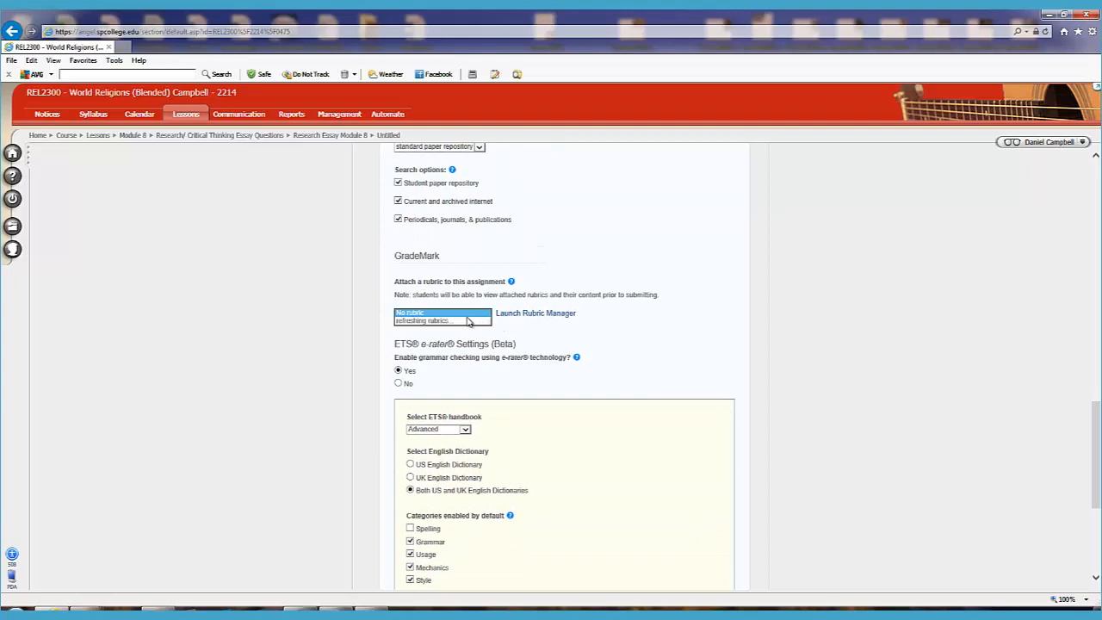
{"action": "left_click", "coordinate": [487, 314]}
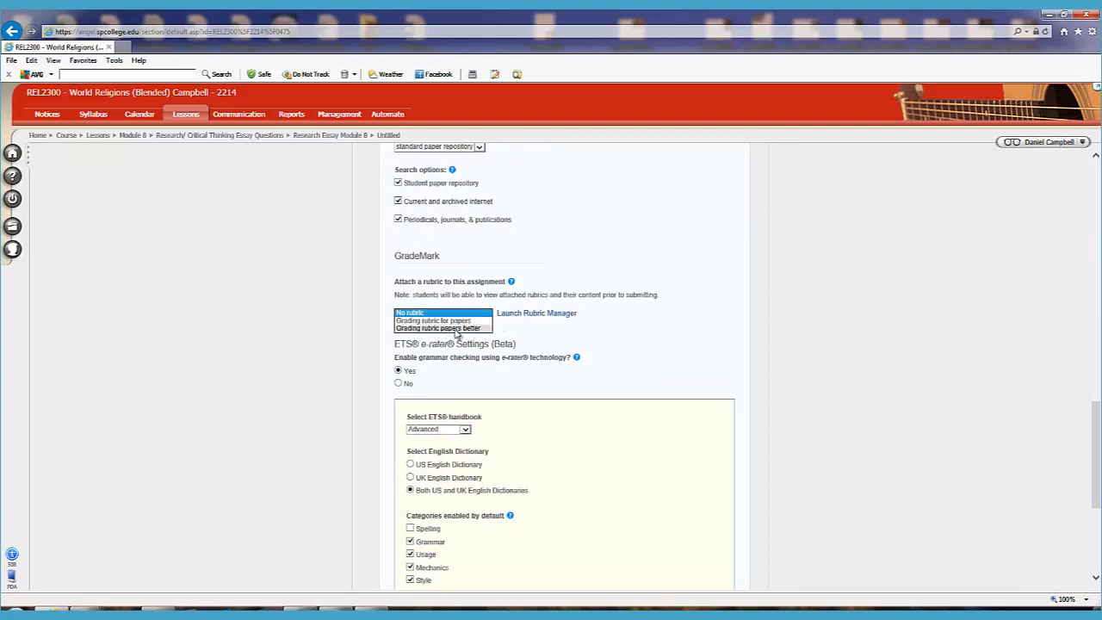
{"action": "left_click", "coordinate": [456, 327]}
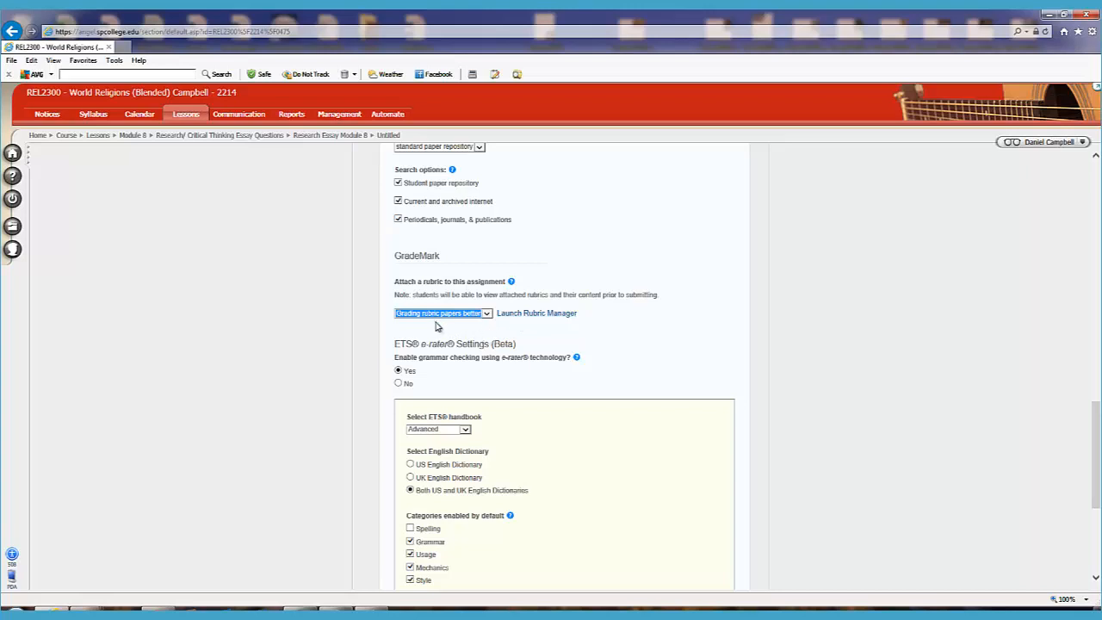
- Examine the ETS handbook choices in the e-rater grammar checking settings, keeping Advanced selected
{"action": "scroll", "coordinate": [436, 326], "scroll_direction": "down", "scroll_amount": 1}
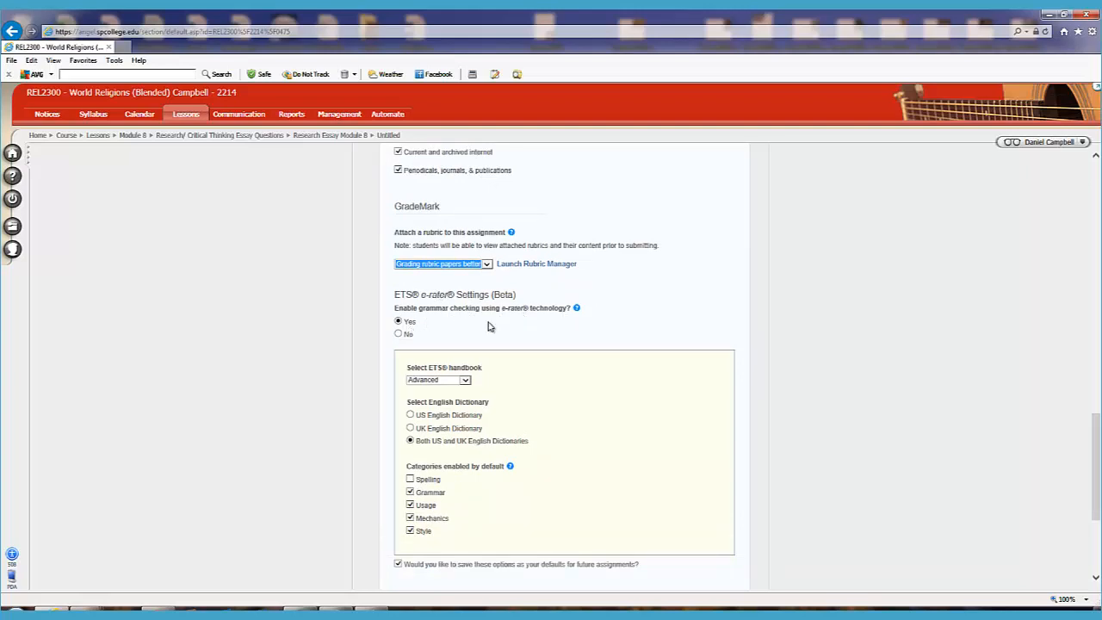
{"action": "scroll", "coordinate": [497, 319], "scroll_direction": "down", "scroll_amount": 1}
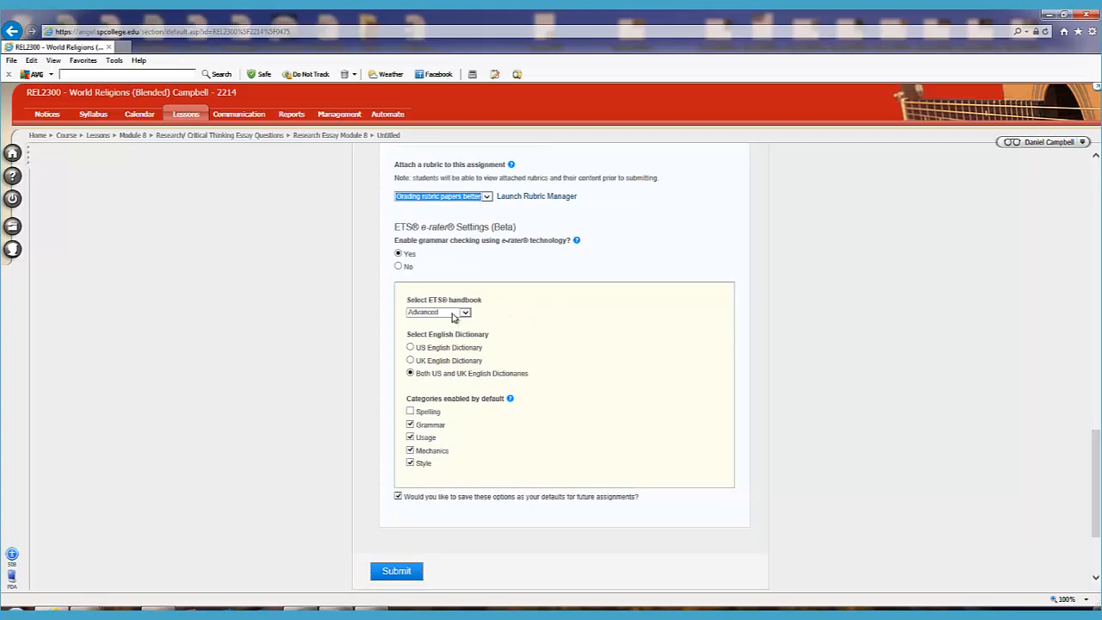
{"action": "left_click", "coordinate": [466, 314]}
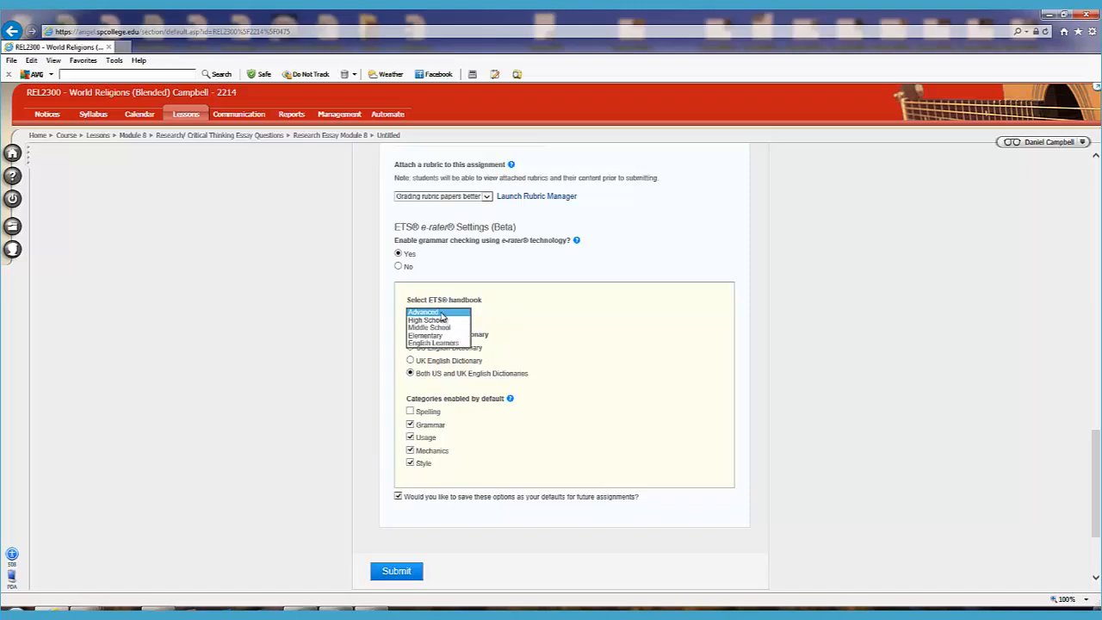
{"action": "left_click", "coordinate": [458, 312]}
- Submit the assignment settings for the Research Essay Module 8 drop box, keeping the e-rater dictionary, category and default-saving options
{"action": "scroll", "coordinate": [511, 315], "scroll_direction": "down", "scroll_amount": 1}
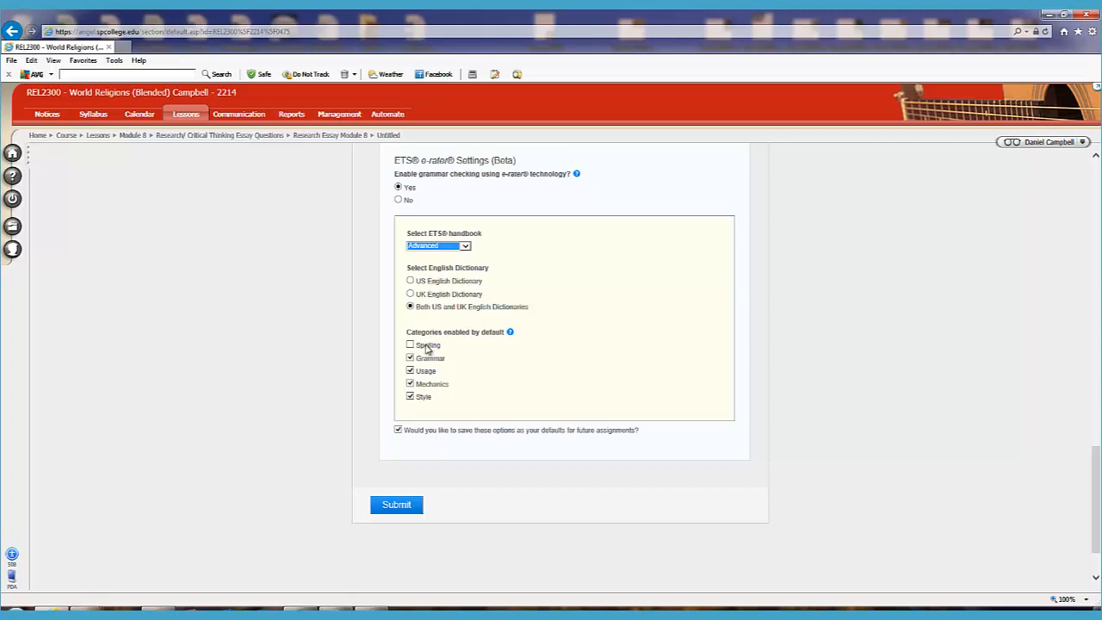
{"action": "scroll", "coordinate": [477, 352], "scroll_direction": "down", "scroll_amount": 2}
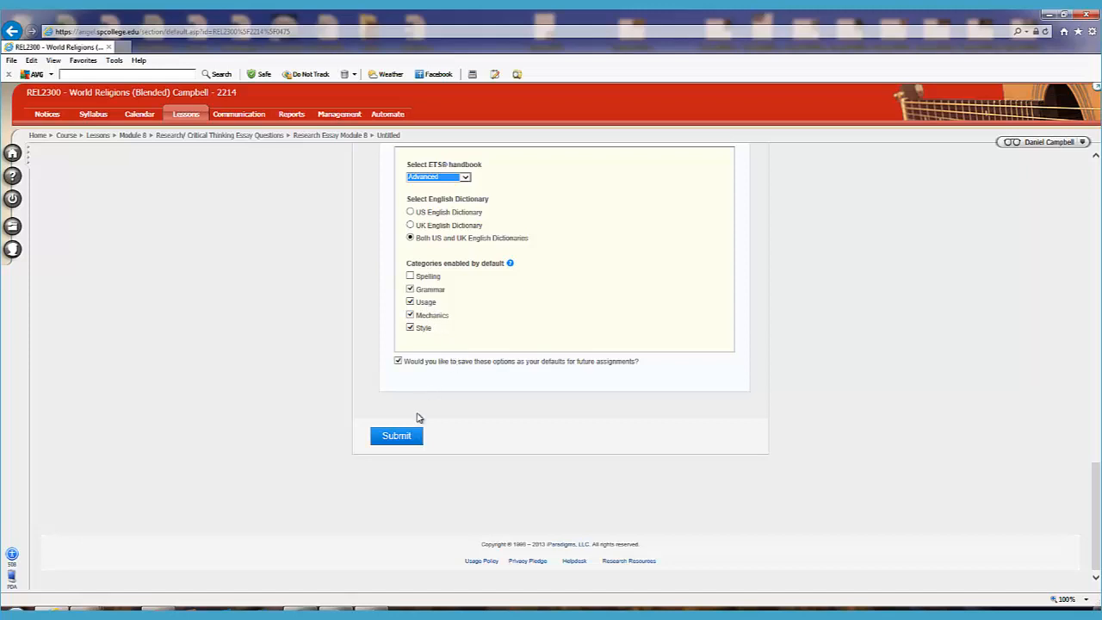
{"action": "scroll", "coordinate": [420, 402], "scroll_direction": "down", "scroll_amount": 1}
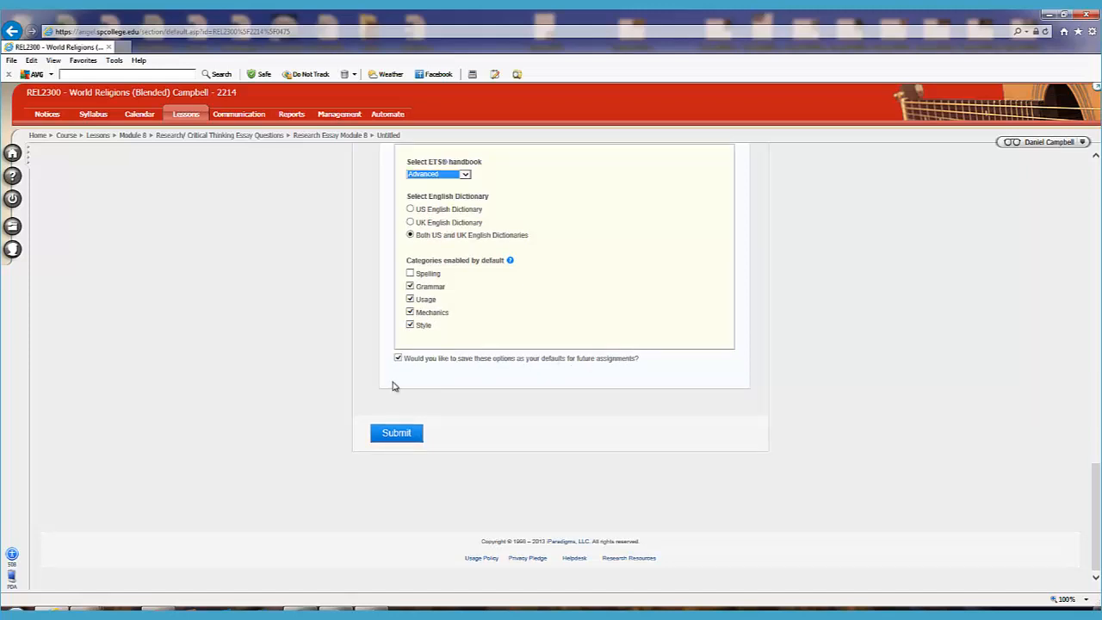
{"action": "left_click", "coordinate": [402, 437]}
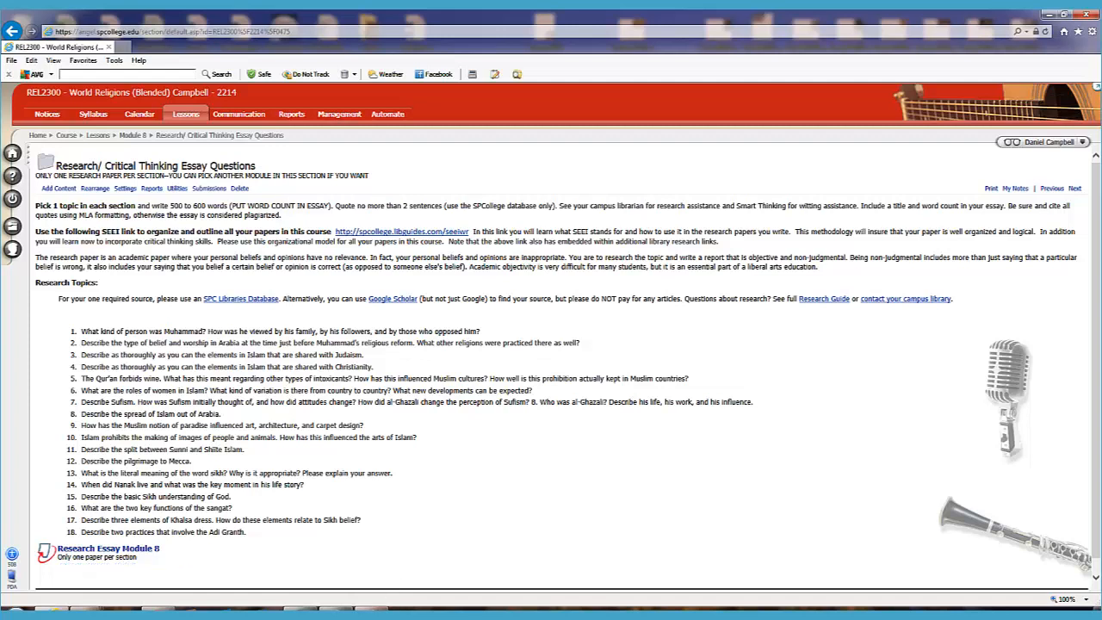
{"action": "left_click", "coordinate": [371, 610]}
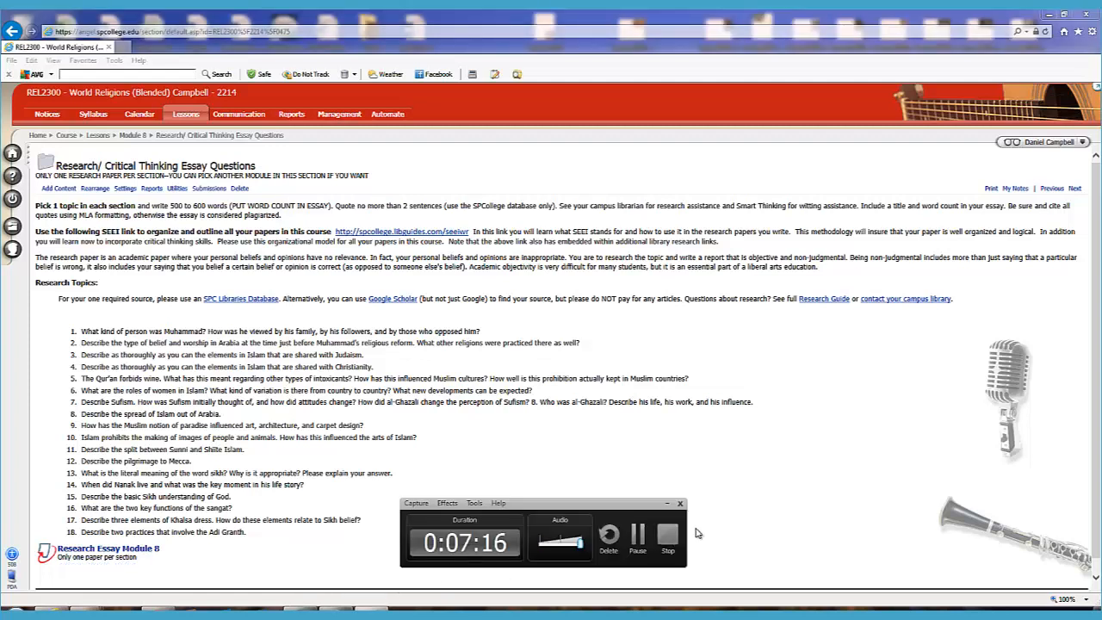